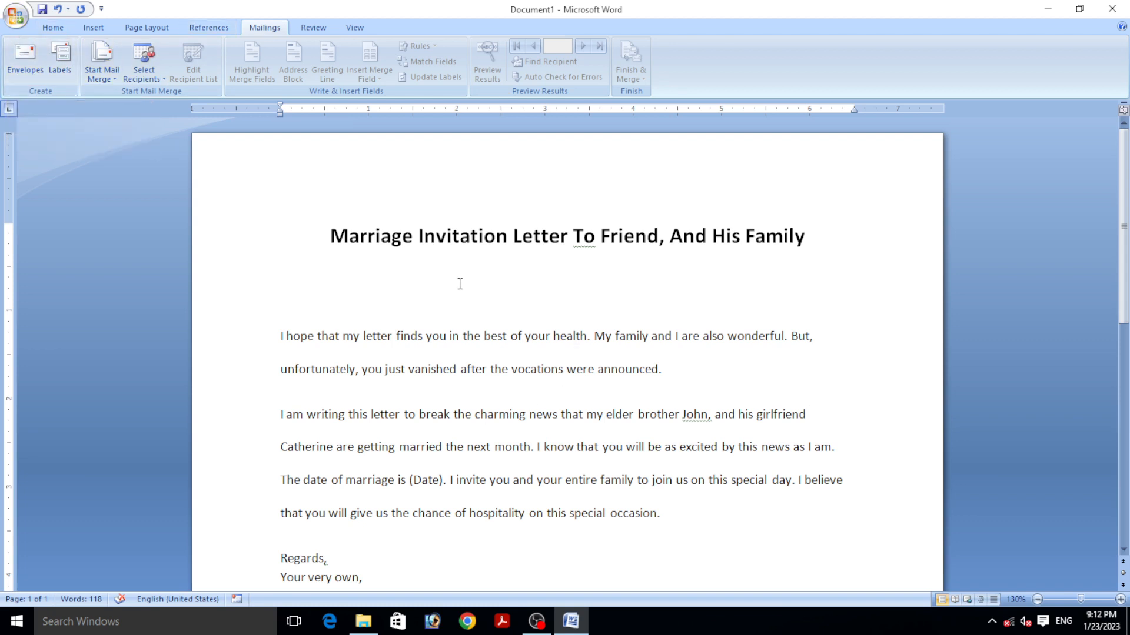
- Open Envelope Options from the Envelopes dialog to view the Size 10 envelope settings
scroll(482, 295, down, 3)
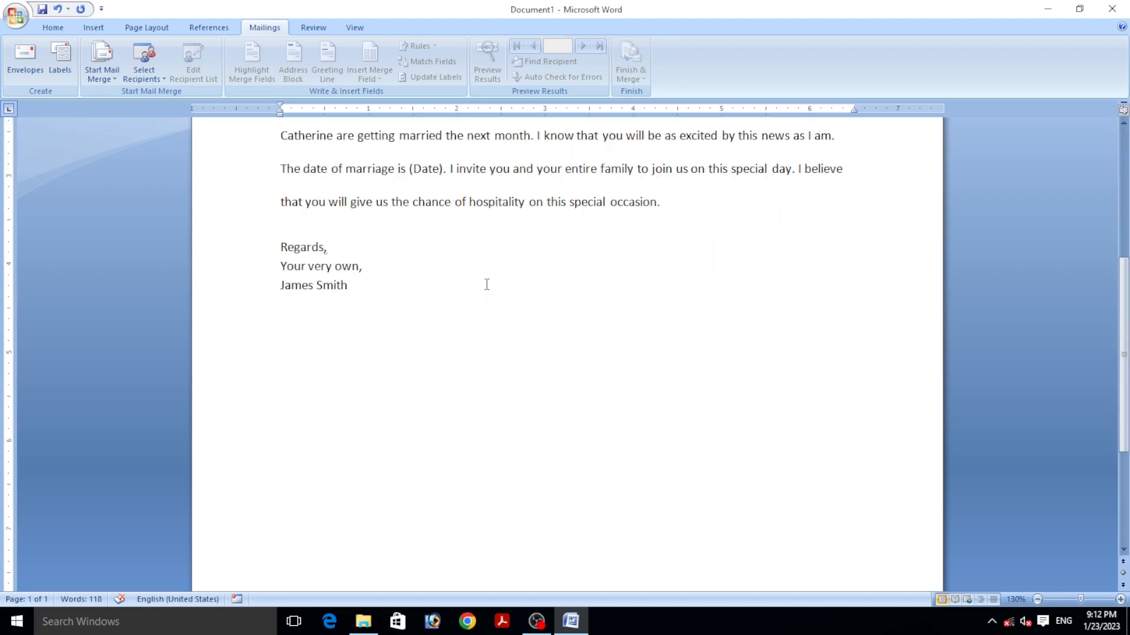
scroll(486, 284, up, 7)
scroll(506, 193, down, 6)
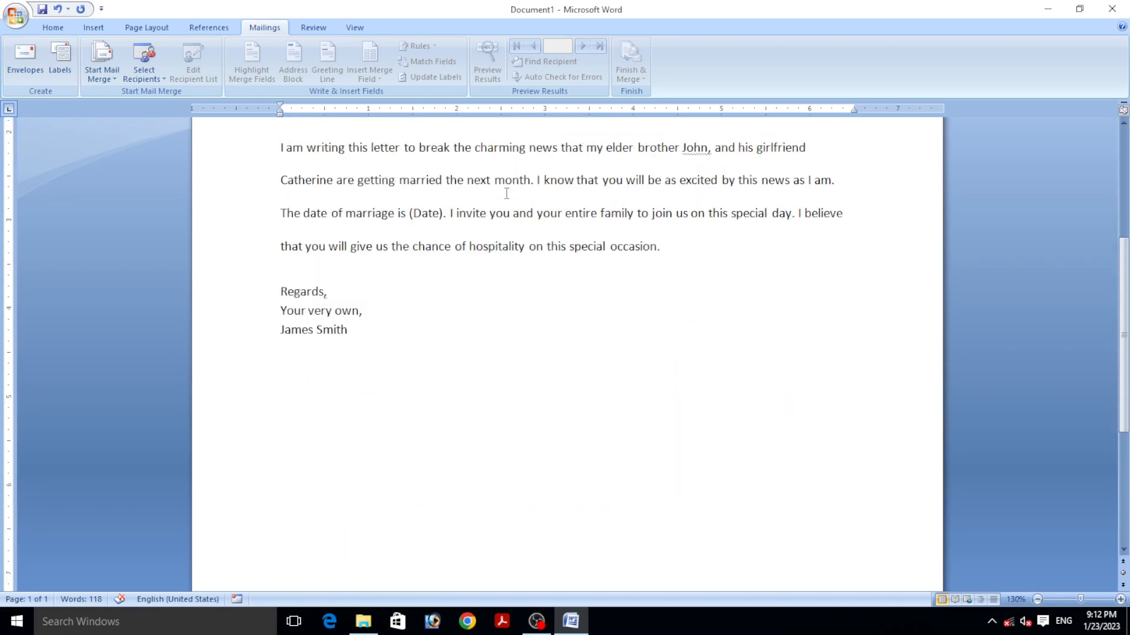
scroll(506, 193, up, 5)
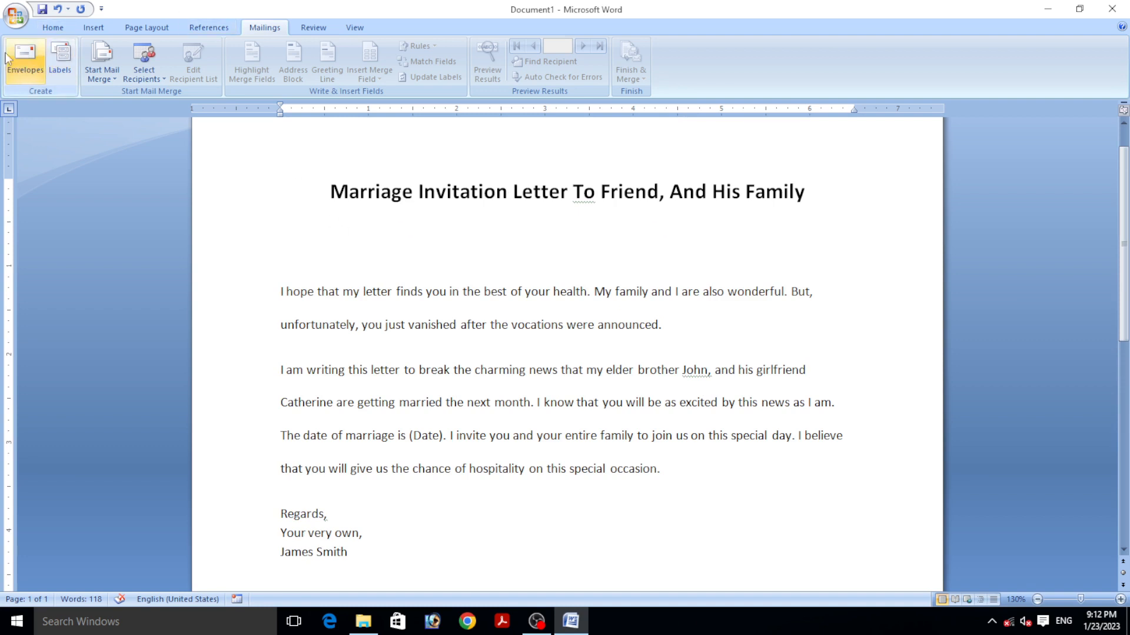
click(24, 57)
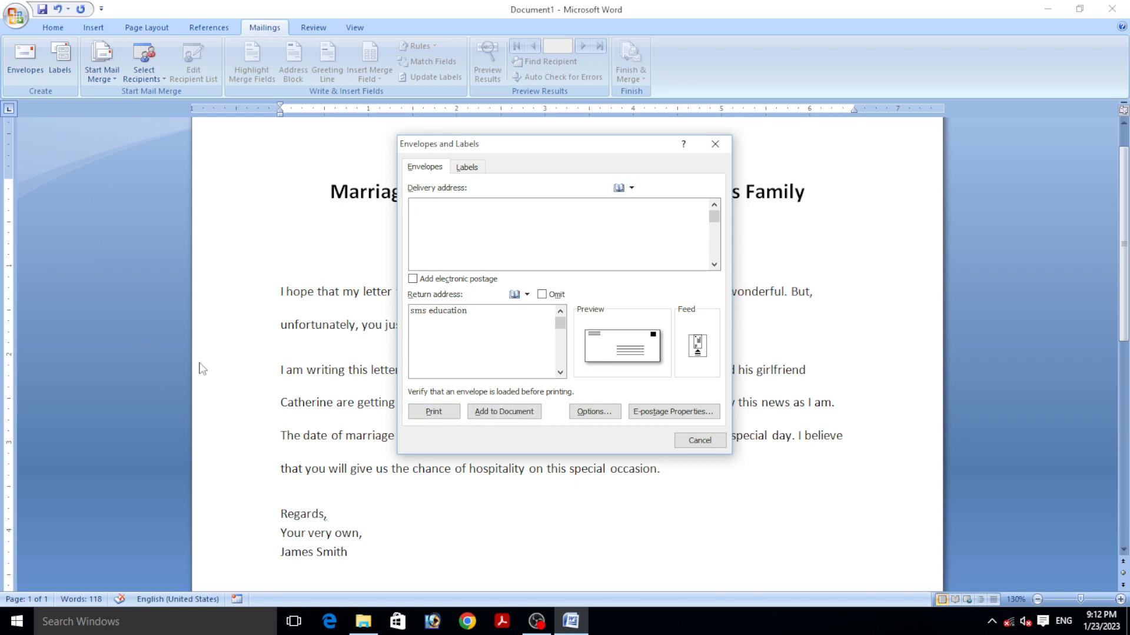
click(593, 412)
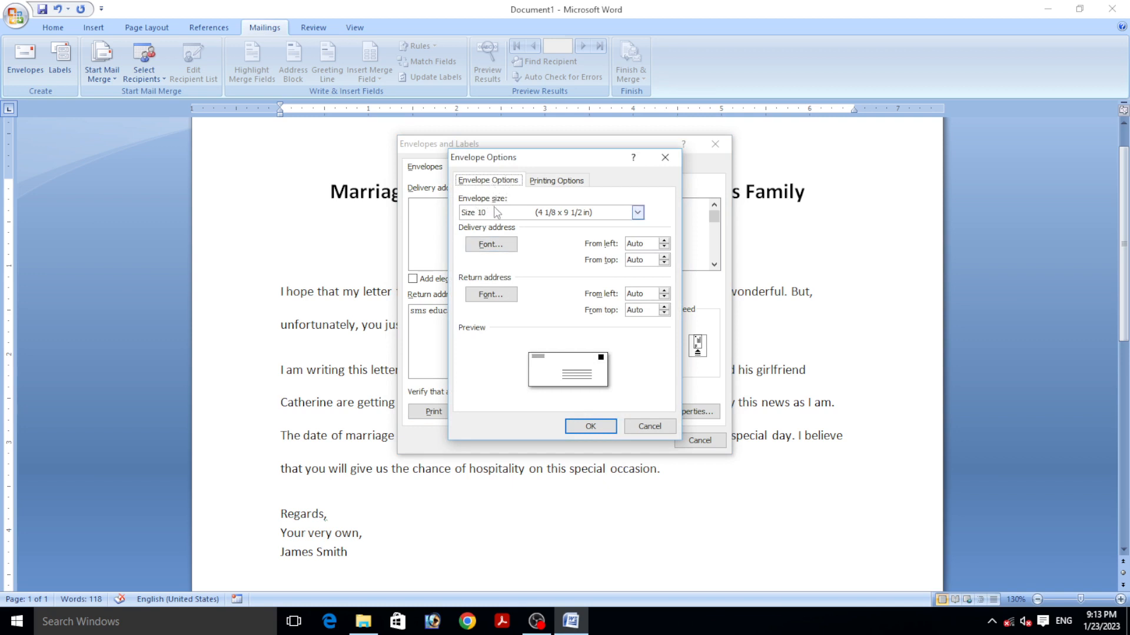
click(638, 213)
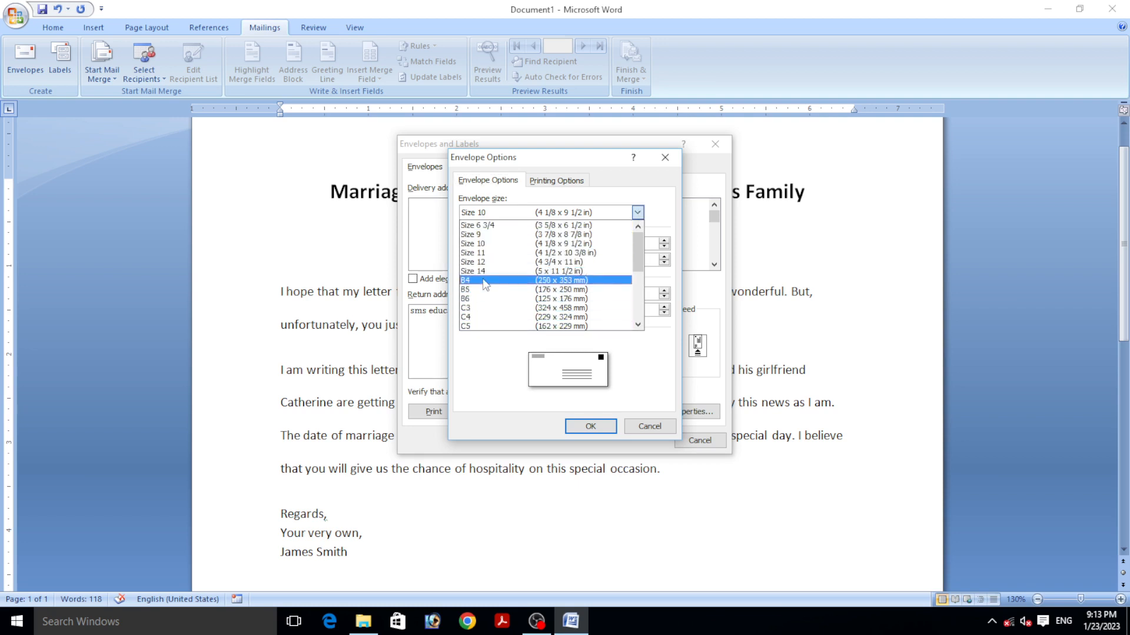
click(482, 245)
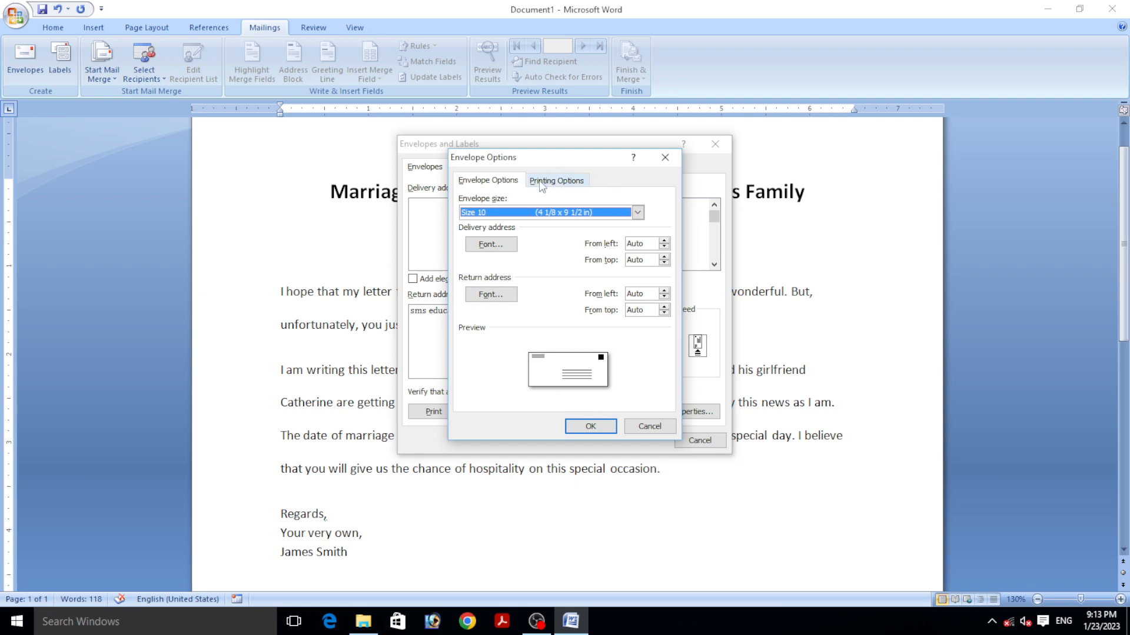
- Check the envelope feed options, leave the feed face up, and cancel Envelope Options unchanged
click(556, 183)
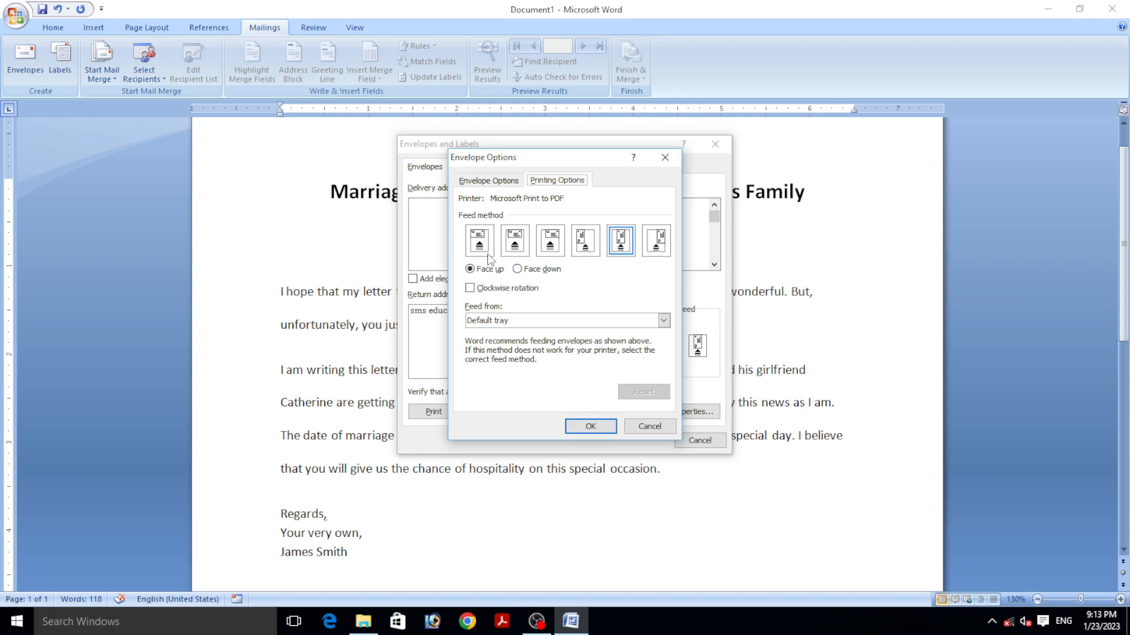
click(527, 273)
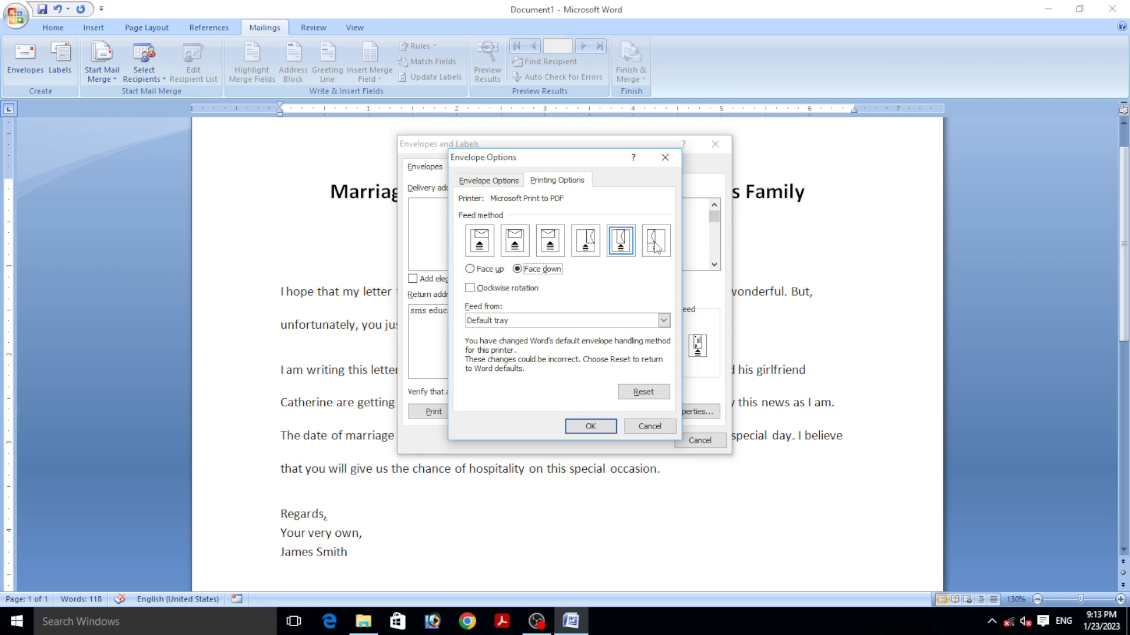
click(471, 269)
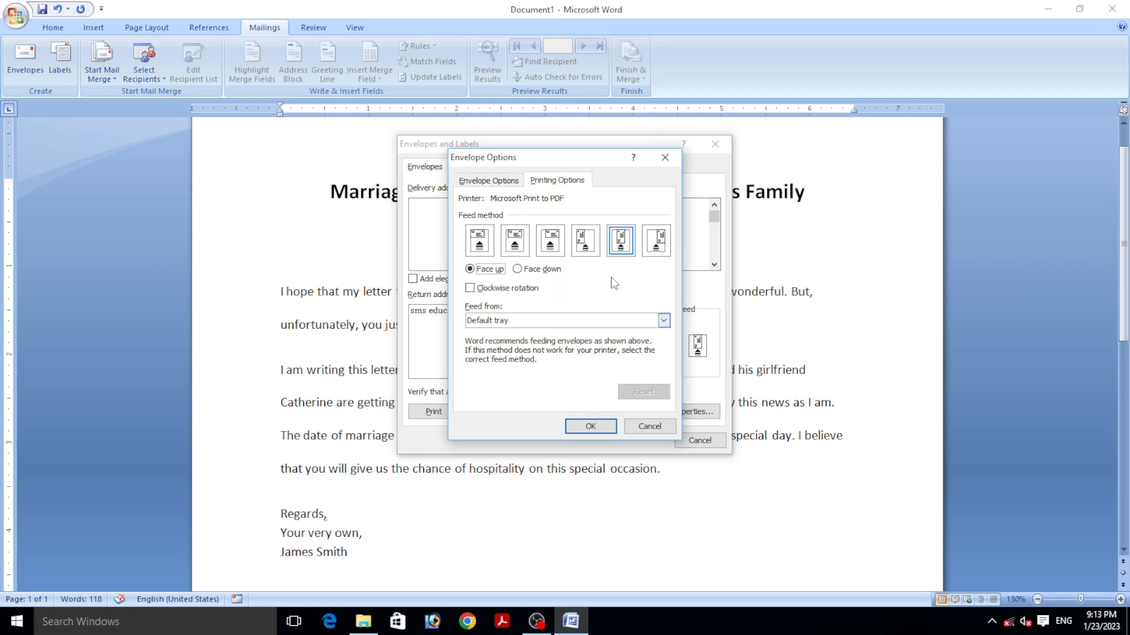
click(480, 183)
click(648, 427)
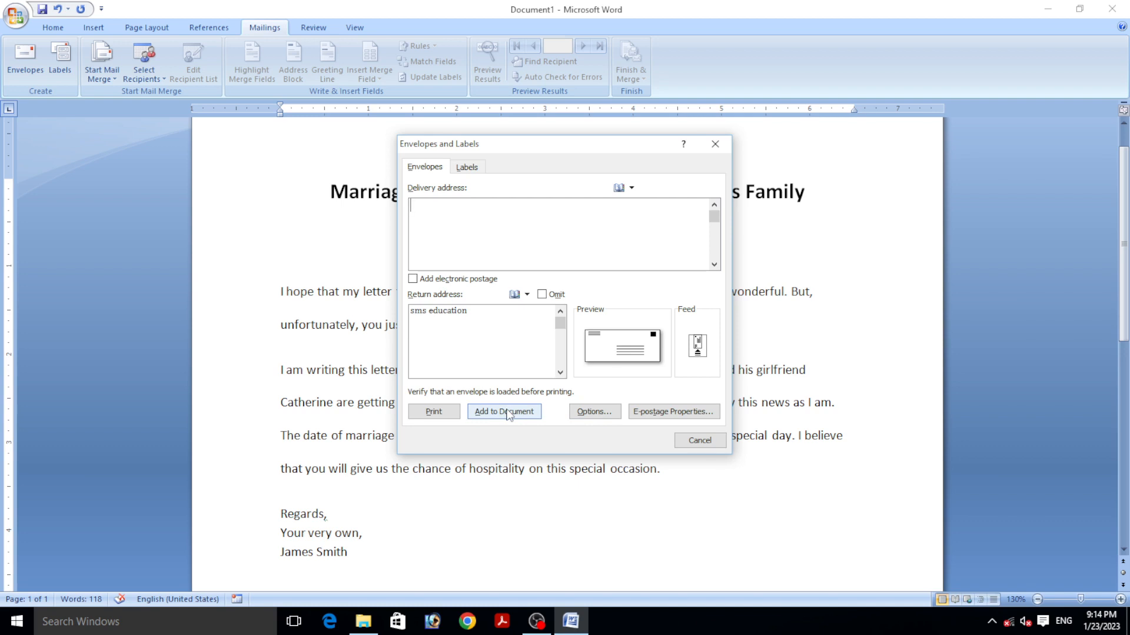
- Replace the return address with SMS EDUCATION, add the envelope to the document, and save it as default
drag(473, 313, 410, 314)
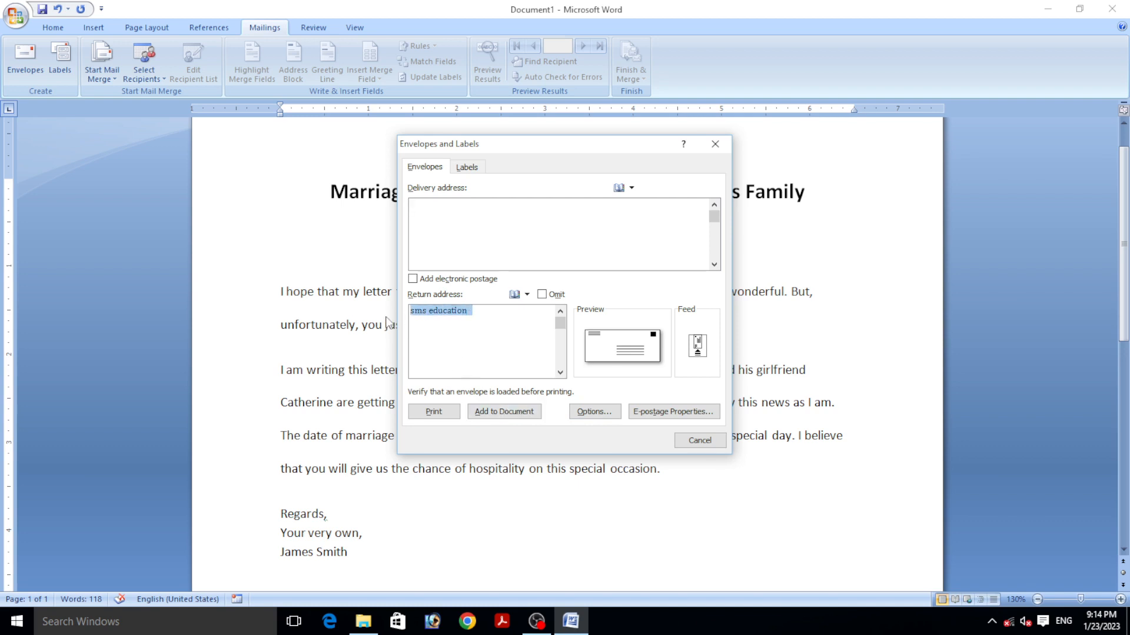
key(Delete)
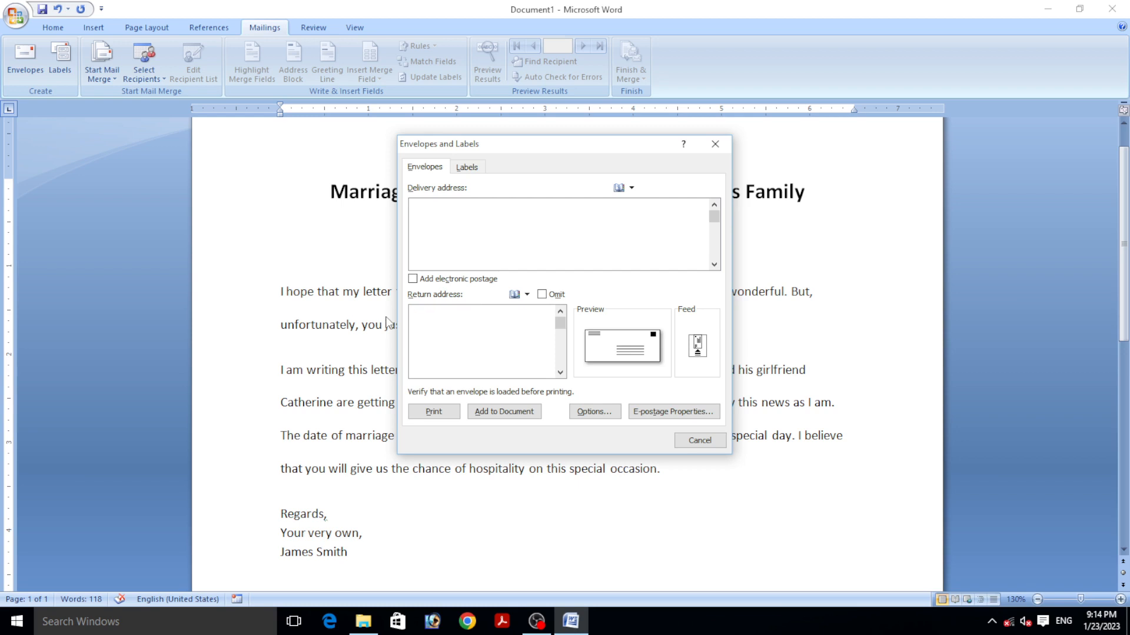
text(SMS EDUCATION)
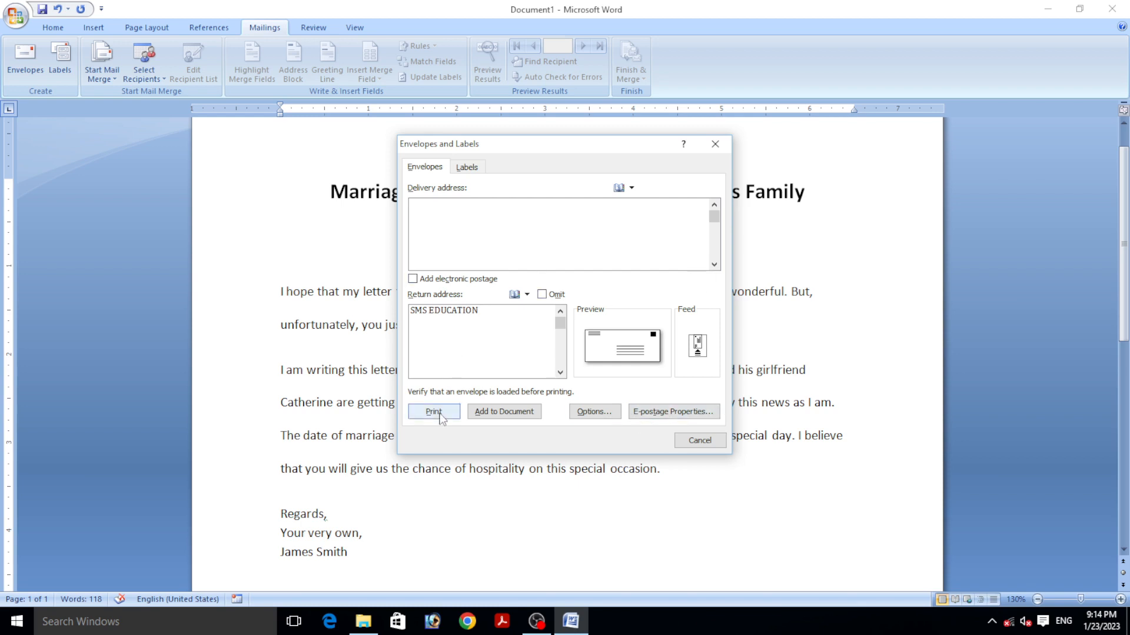
click(508, 413)
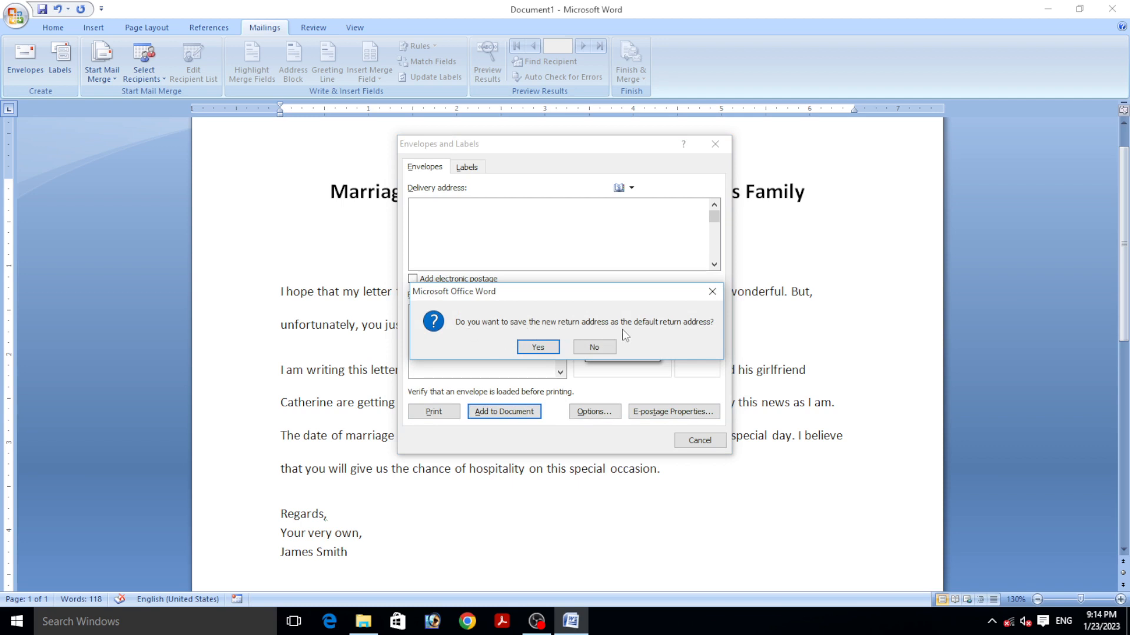
click(538, 346)
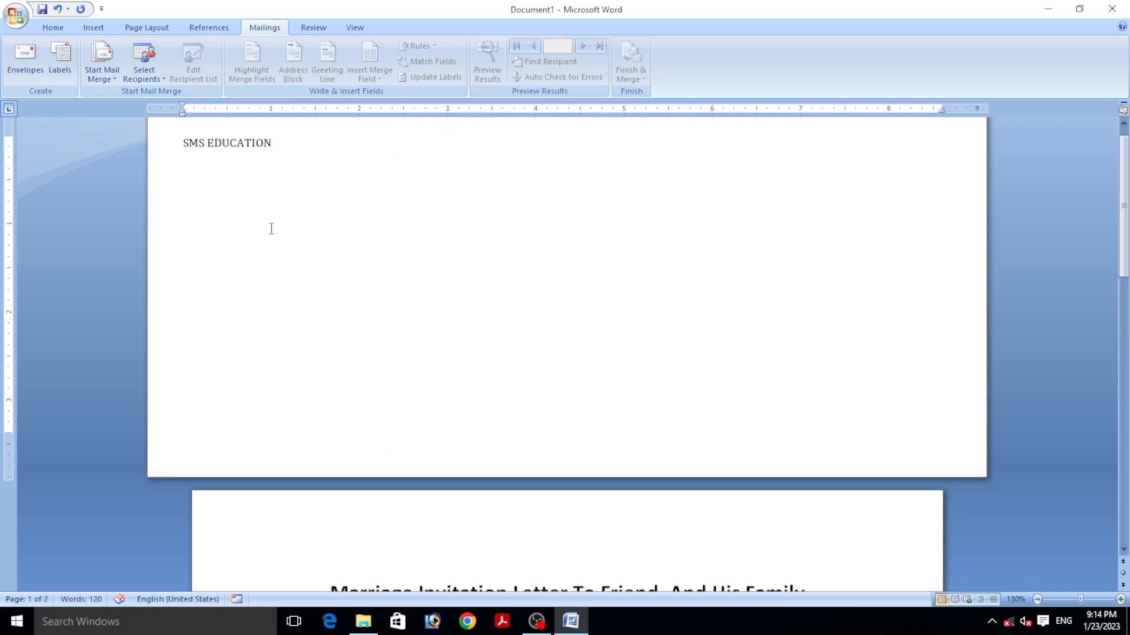
scroll(315, 300, down, 12)
scroll(389, 313, down, 4)
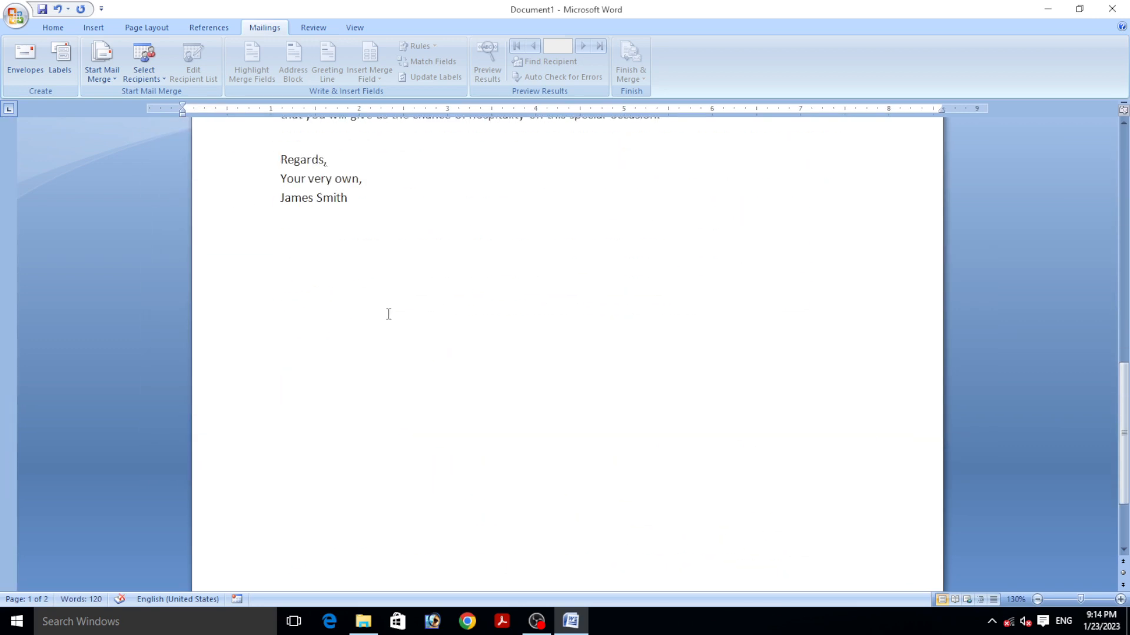
scroll(389, 295, up, 16)
click(340, 201)
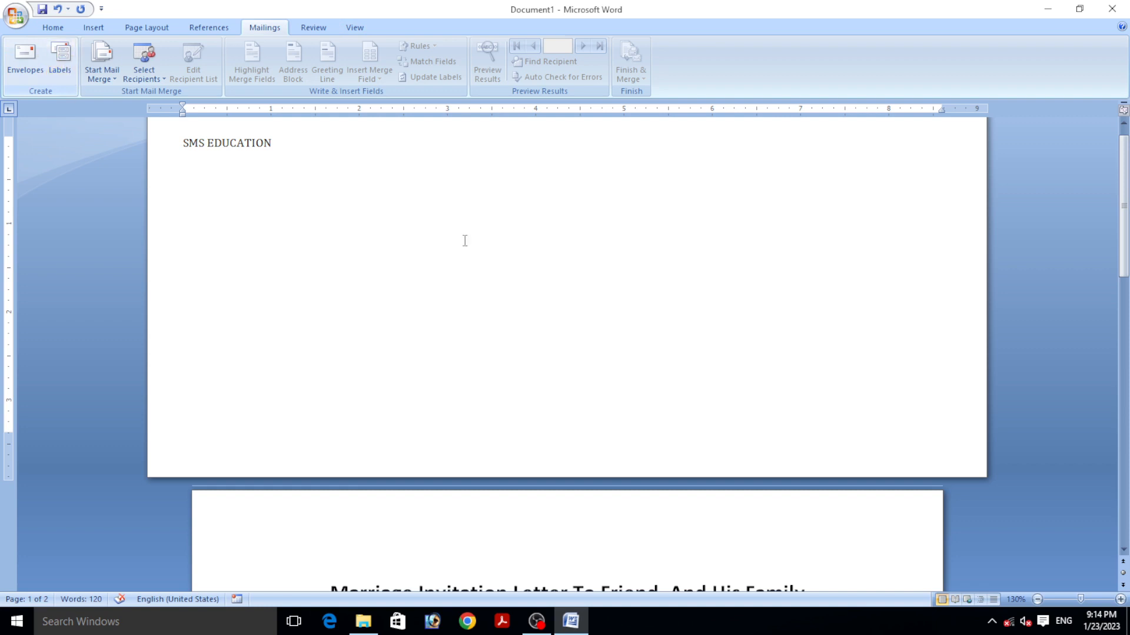
click(61, 71)
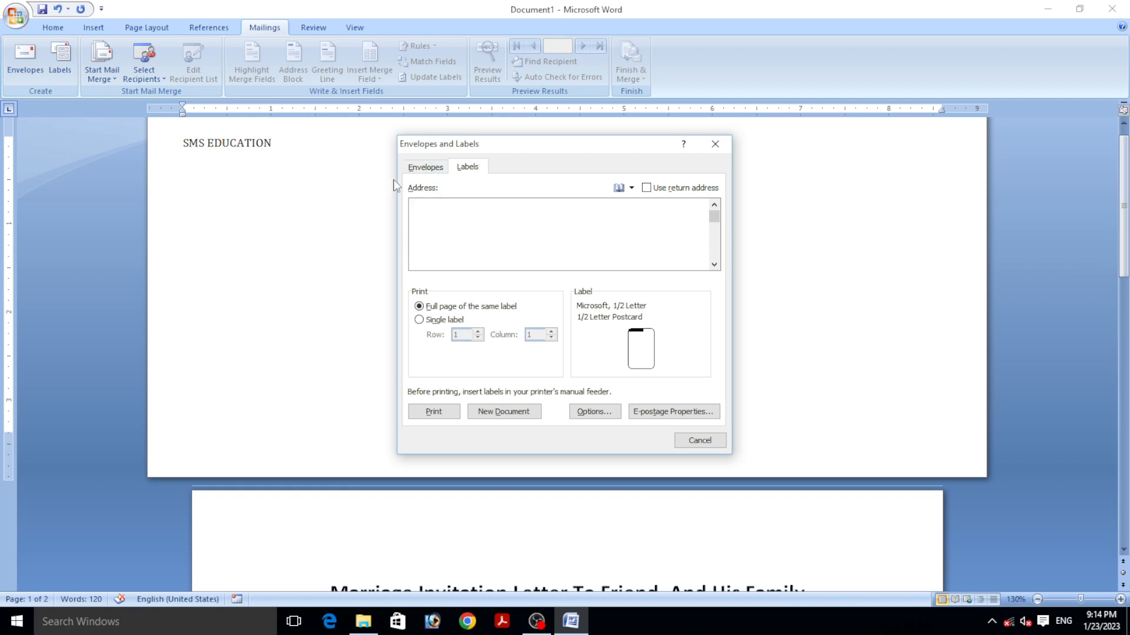
click(423, 168)
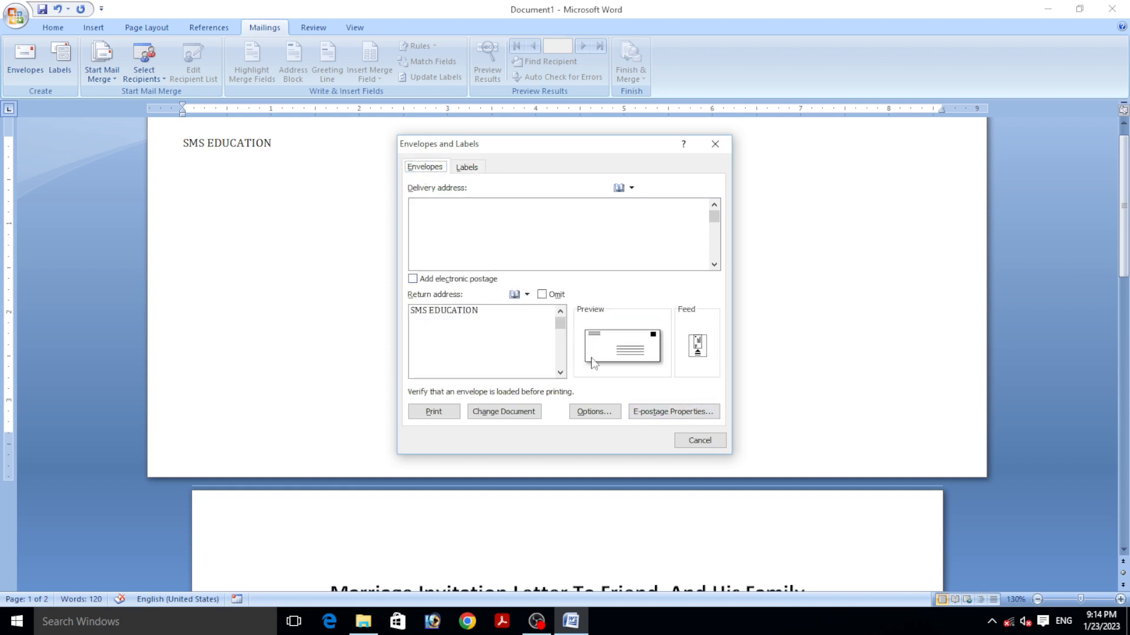
click(468, 169)
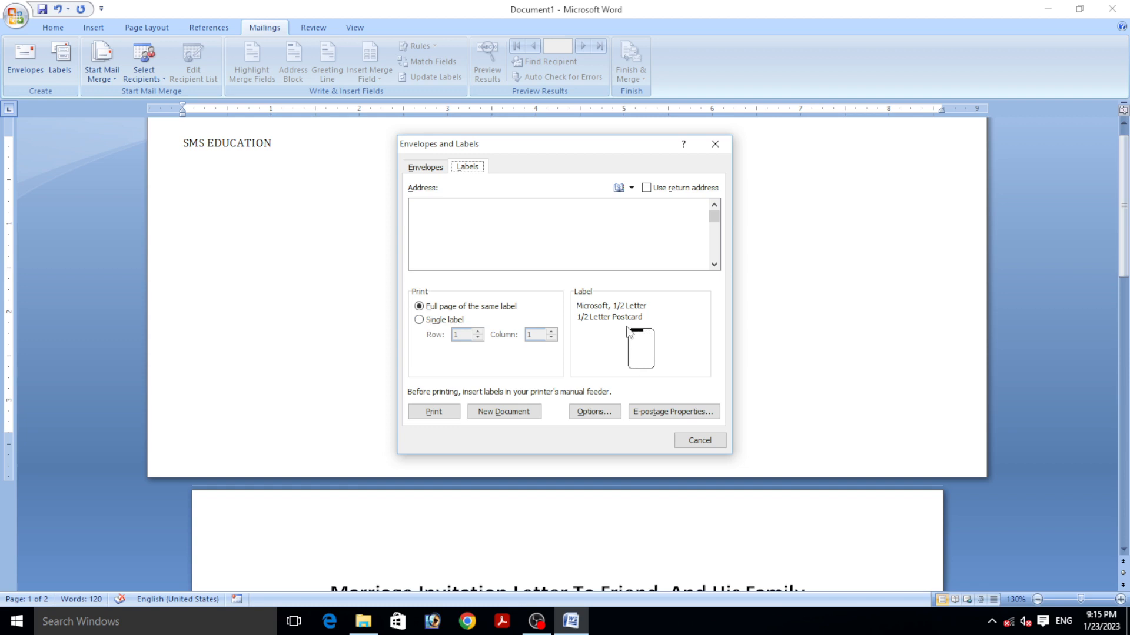
click(715, 143)
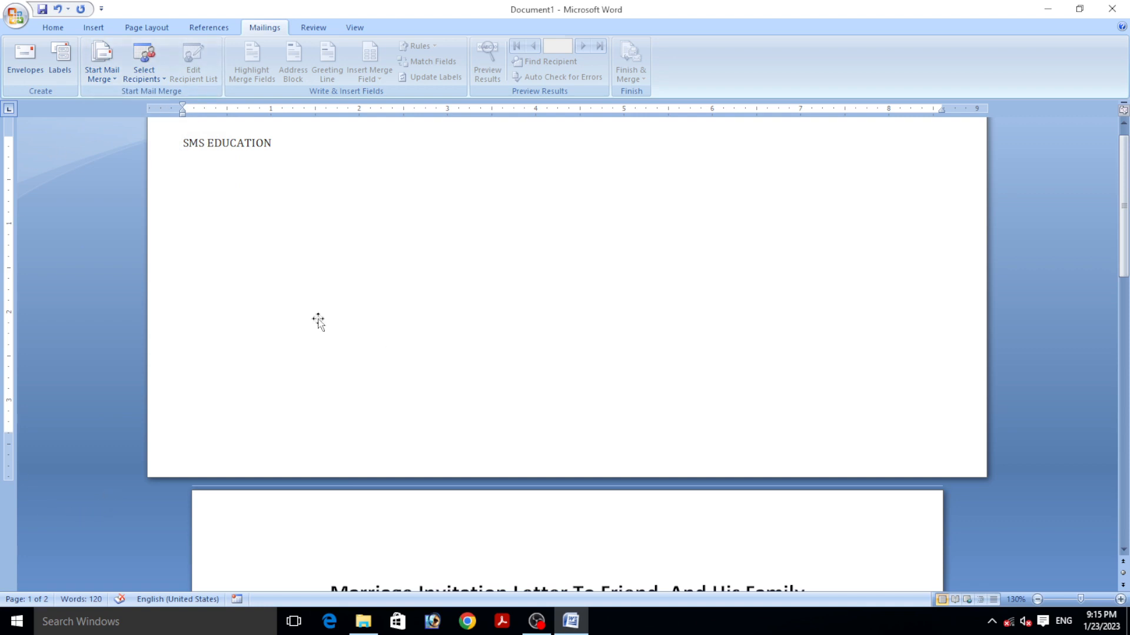
- Browse the recipient choices, then launch the Step by Step Mail Merge Wizard from Start Mail Merge
click(144, 78)
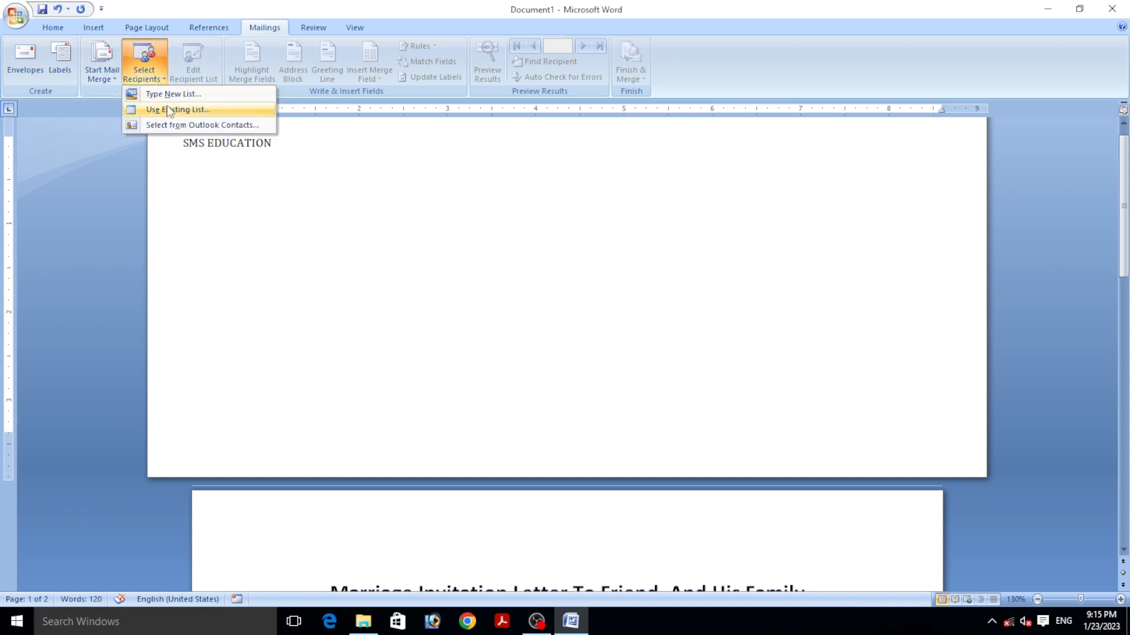
click(133, 136)
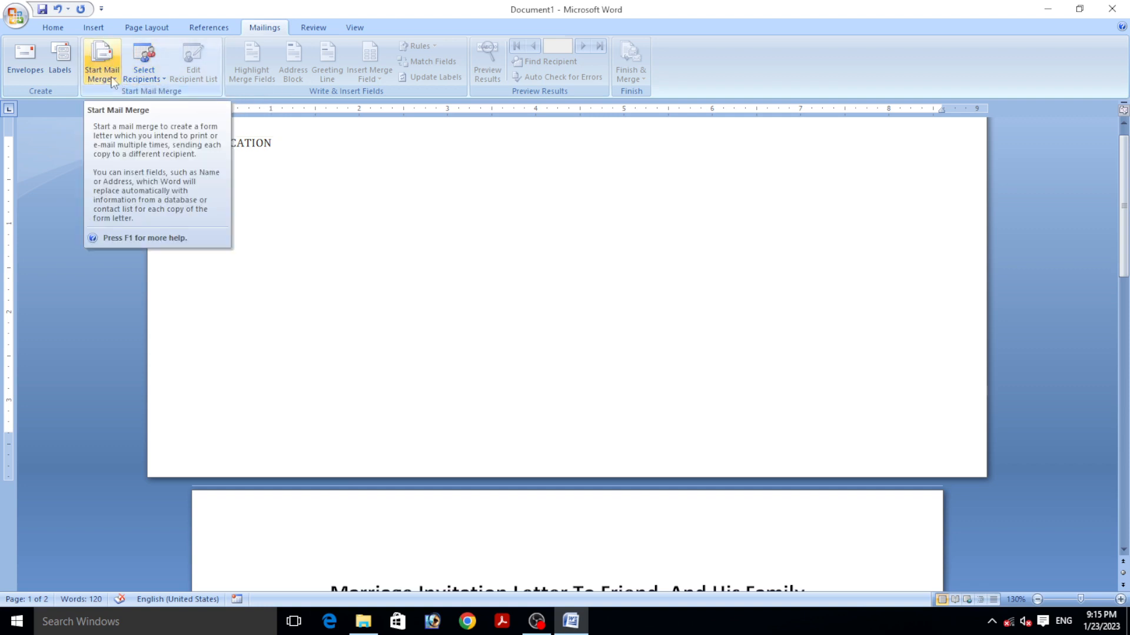
click(113, 79)
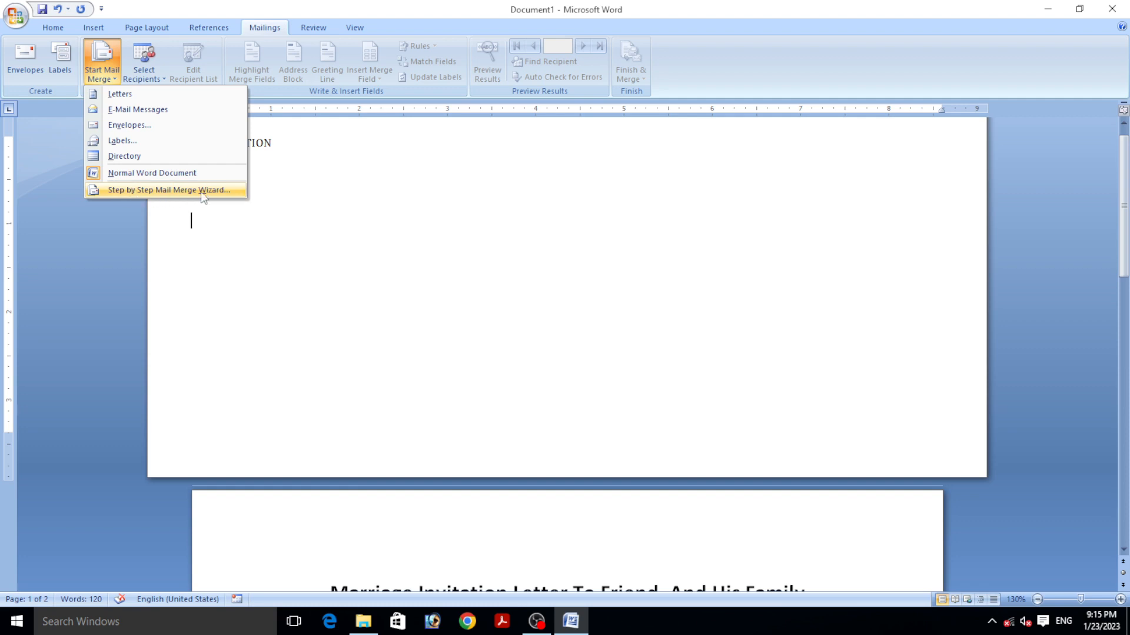
click(201, 190)
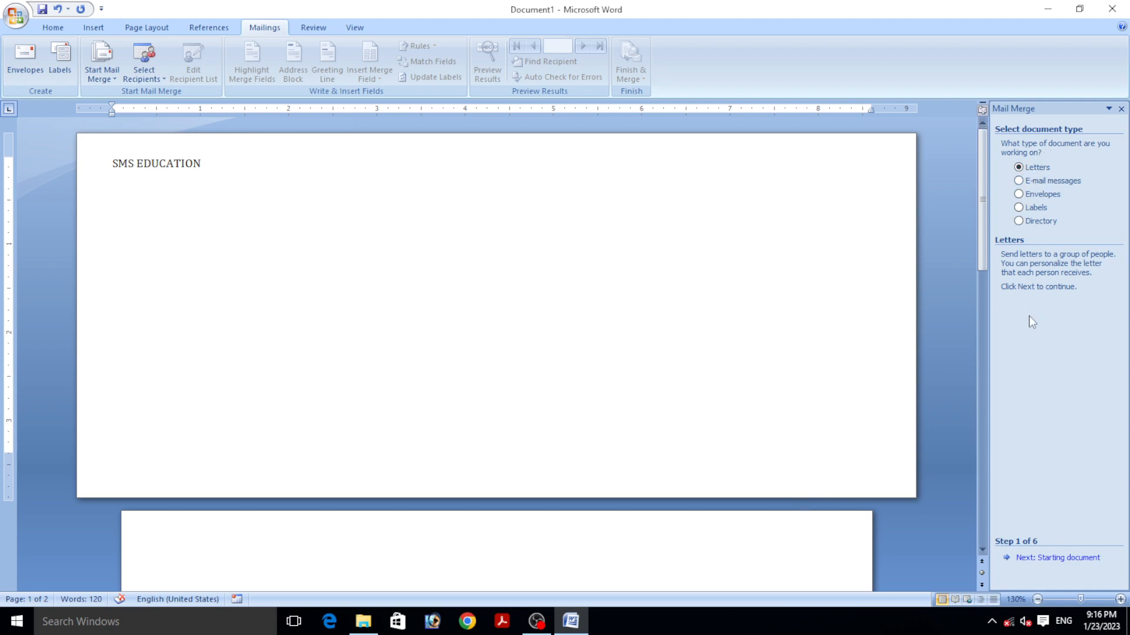
- Keep Letters and Use the current document, advancing the wizard to step 3 of 6
click(1064, 559)
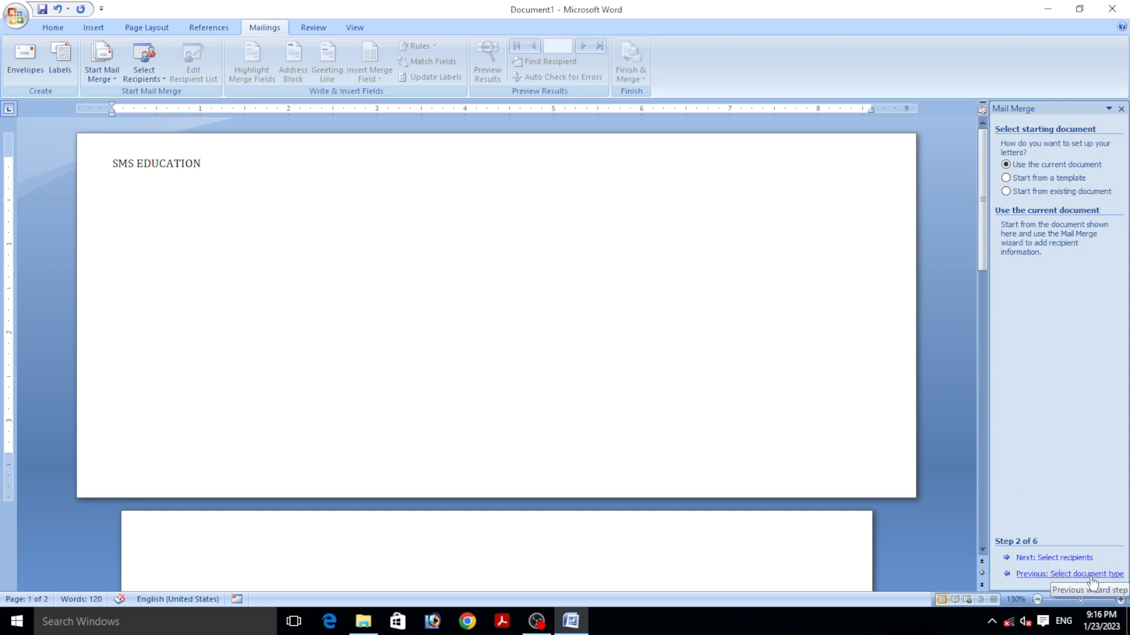
click(1068, 559)
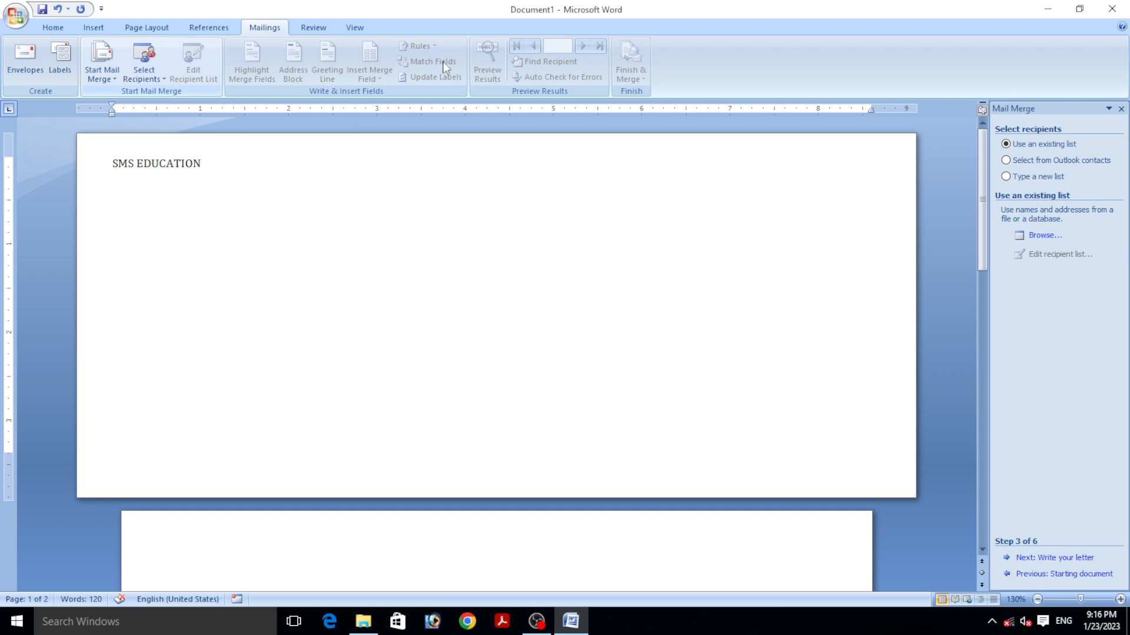
- Choose Type a new list, create the list, and open Customize Columns for its fields
click(1006, 176)
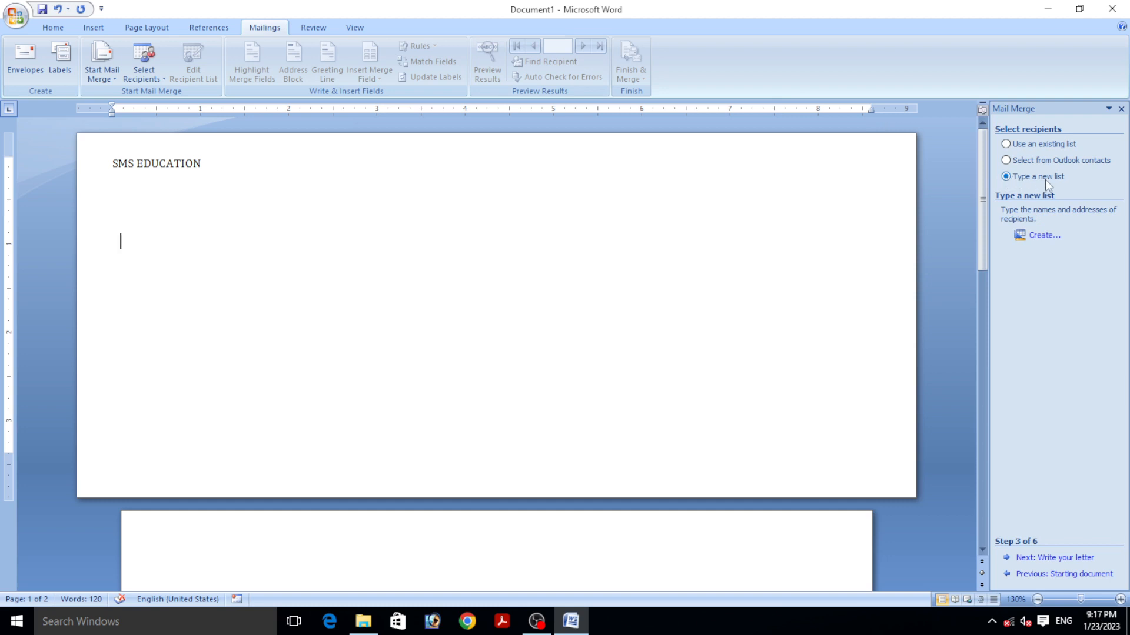
click(1041, 236)
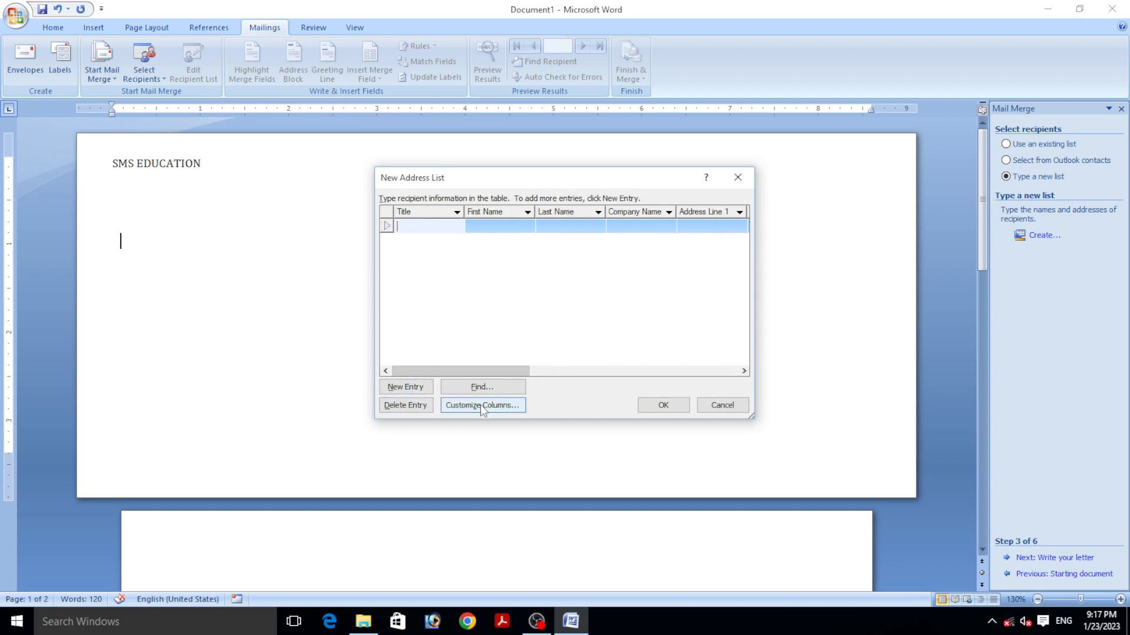
click(481, 405)
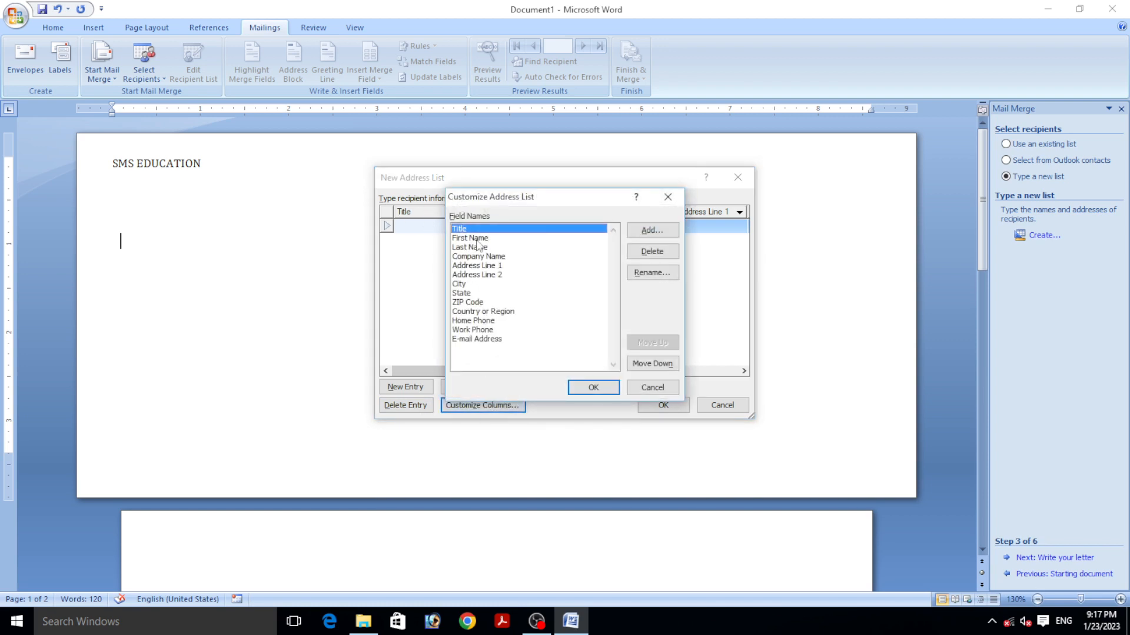
- Delete every default address-list field, from Title through E-mail Address
drag(501, 204, 507, 260)
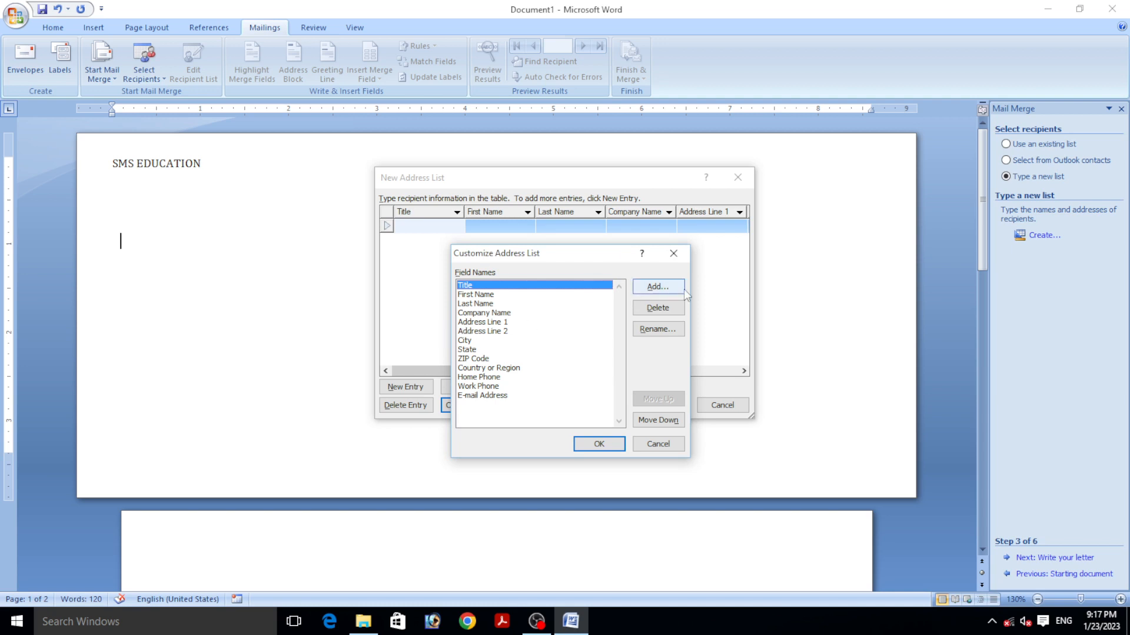
click(658, 308)
click(549, 348)
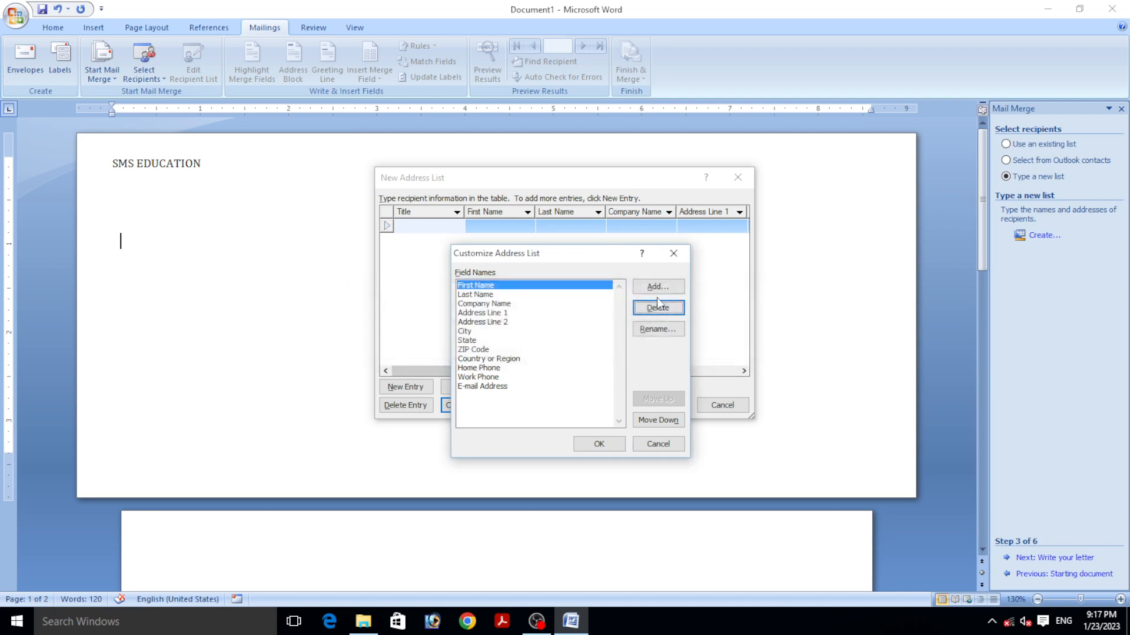
click(658, 305)
click(539, 348)
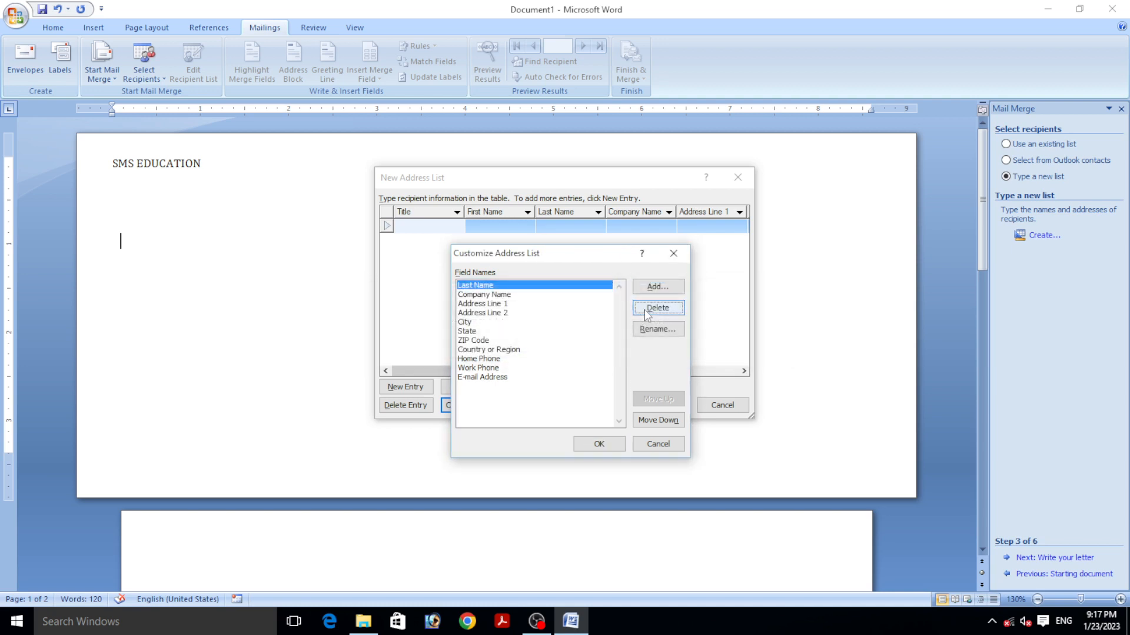
click(647, 312)
click(539, 347)
click(658, 308)
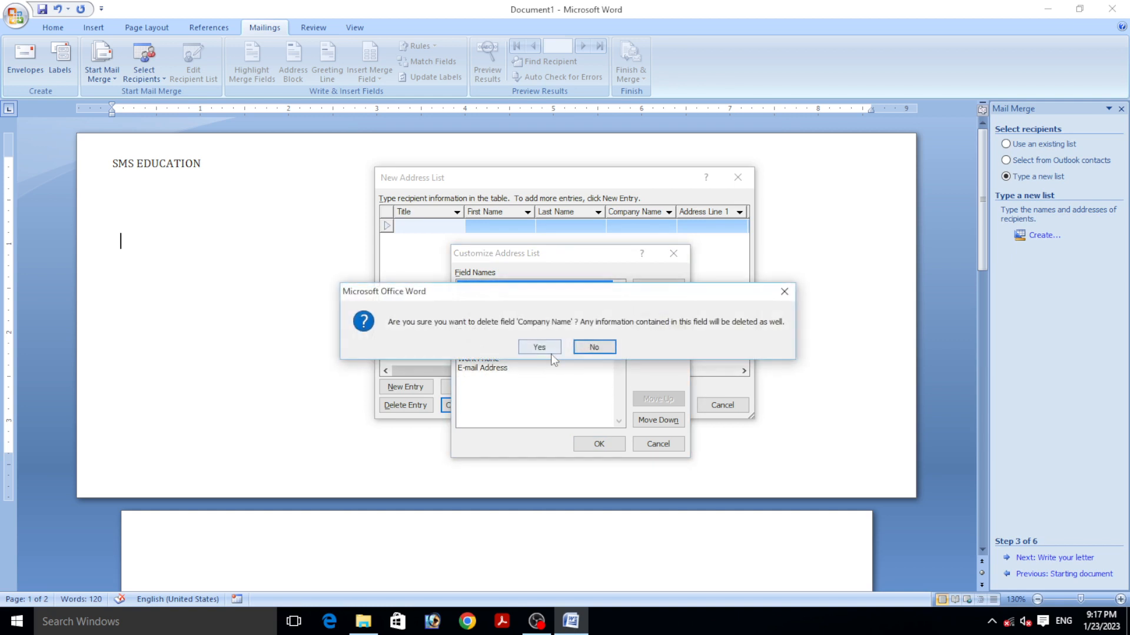
click(548, 351)
click(658, 307)
click(540, 347)
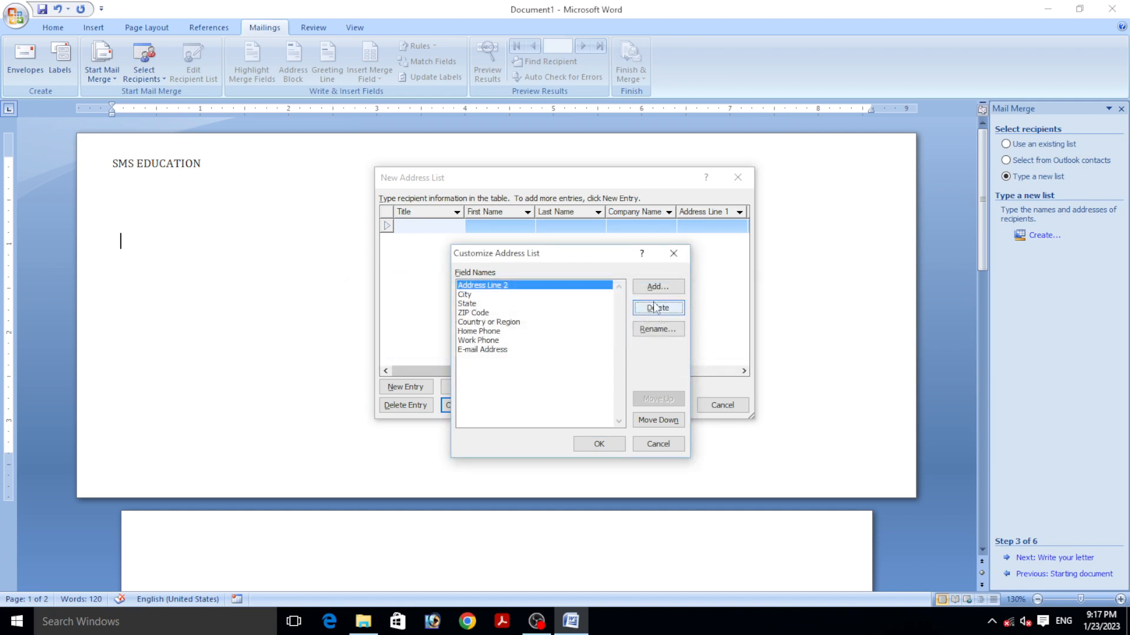
click(656, 308)
click(587, 347)
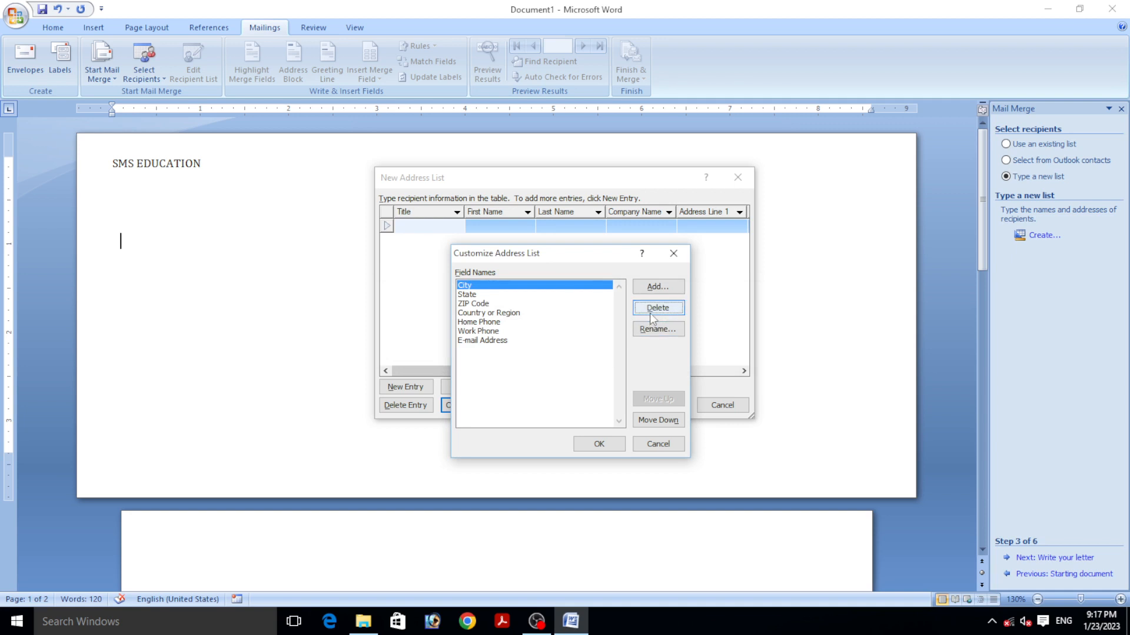
click(650, 313)
click(539, 347)
click(658, 307)
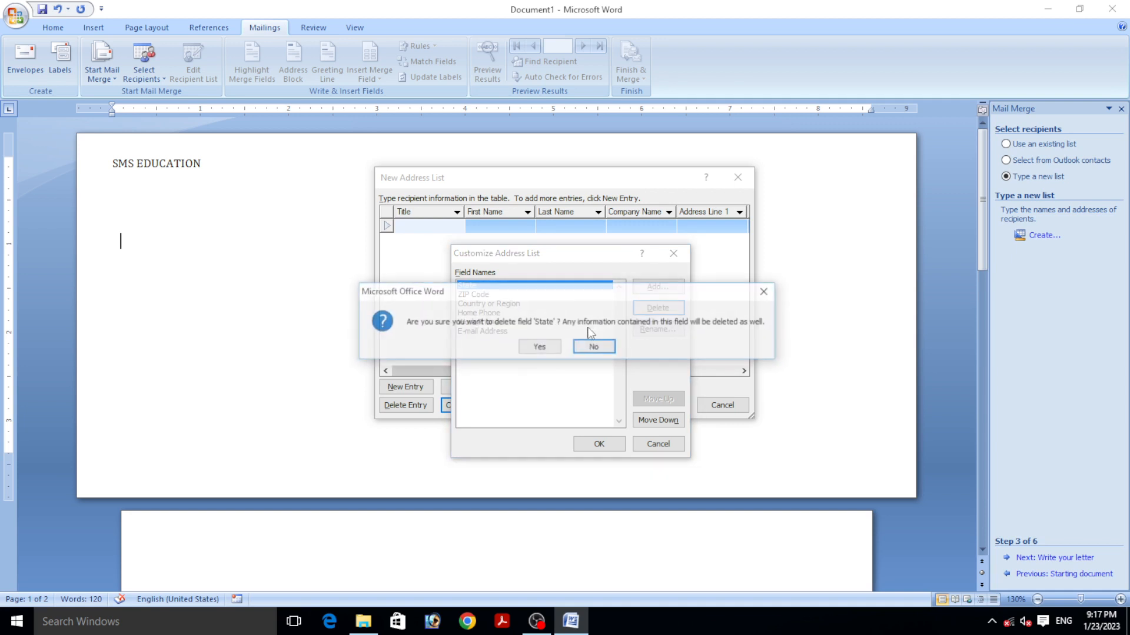
click(539, 348)
click(657, 308)
click(539, 348)
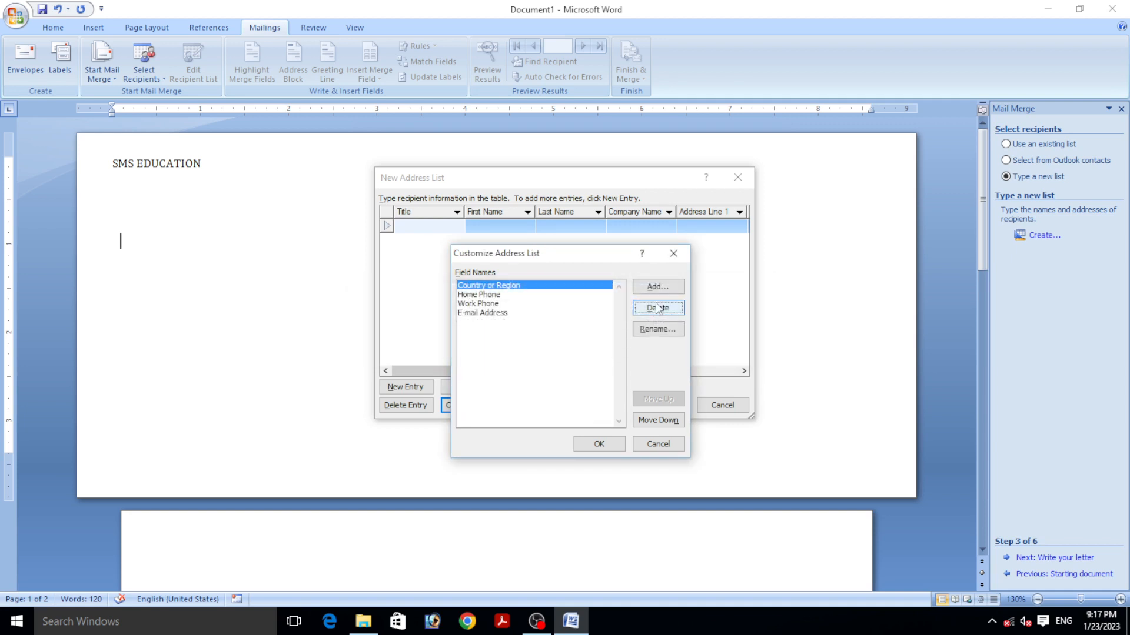
click(657, 307)
click(539, 347)
click(658, 307)
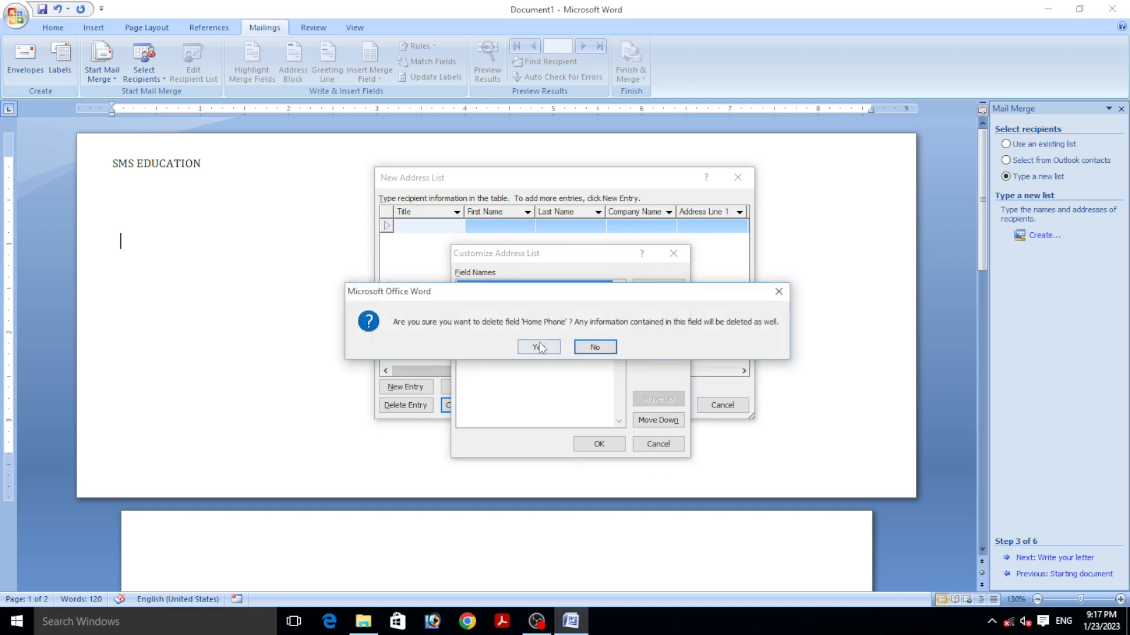
click(539, 348)
click(653, 309)
click(539, 347)
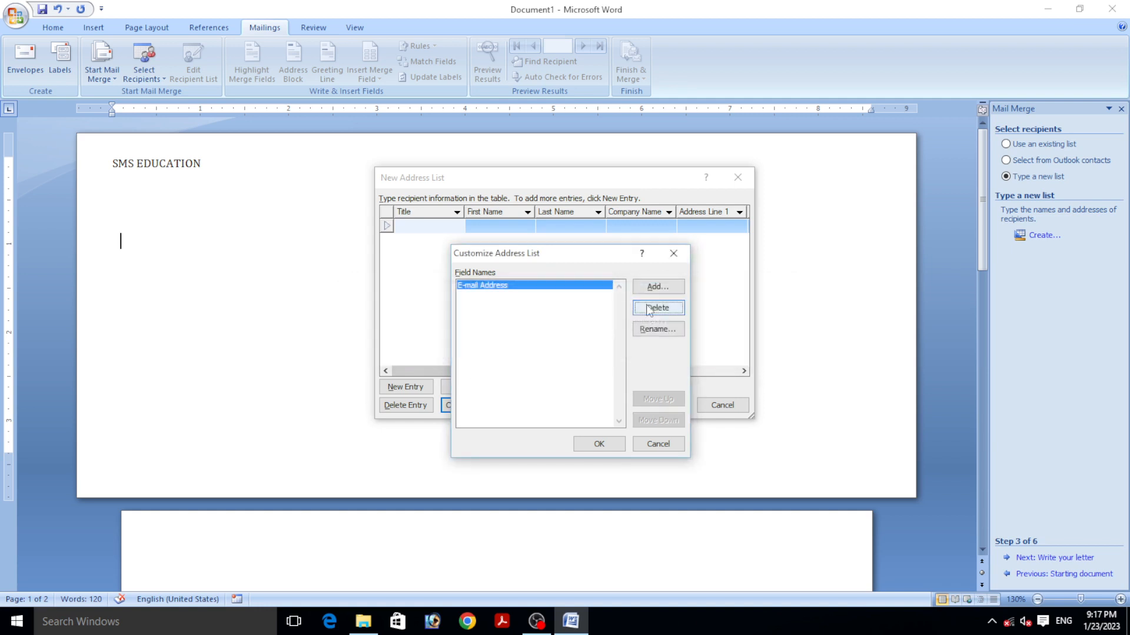
click(653, 309)
click(539, 347)
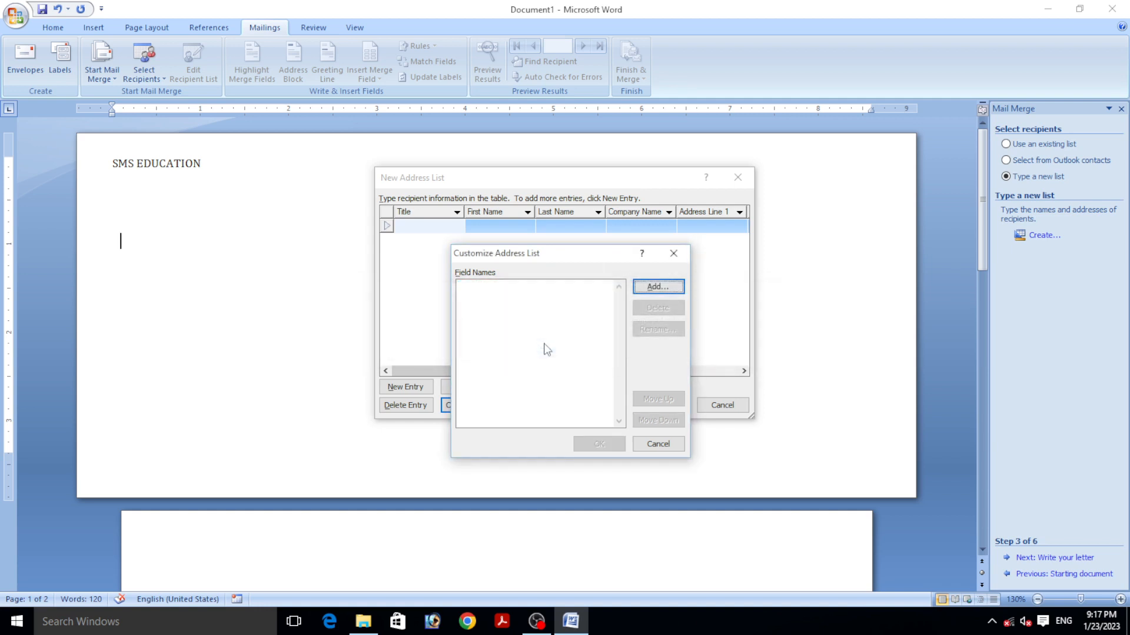
- Add the fields NAME :-, ADDRESS :-, PIN :- and MOBILE NO :-, and apply the columns
click(661, 289)
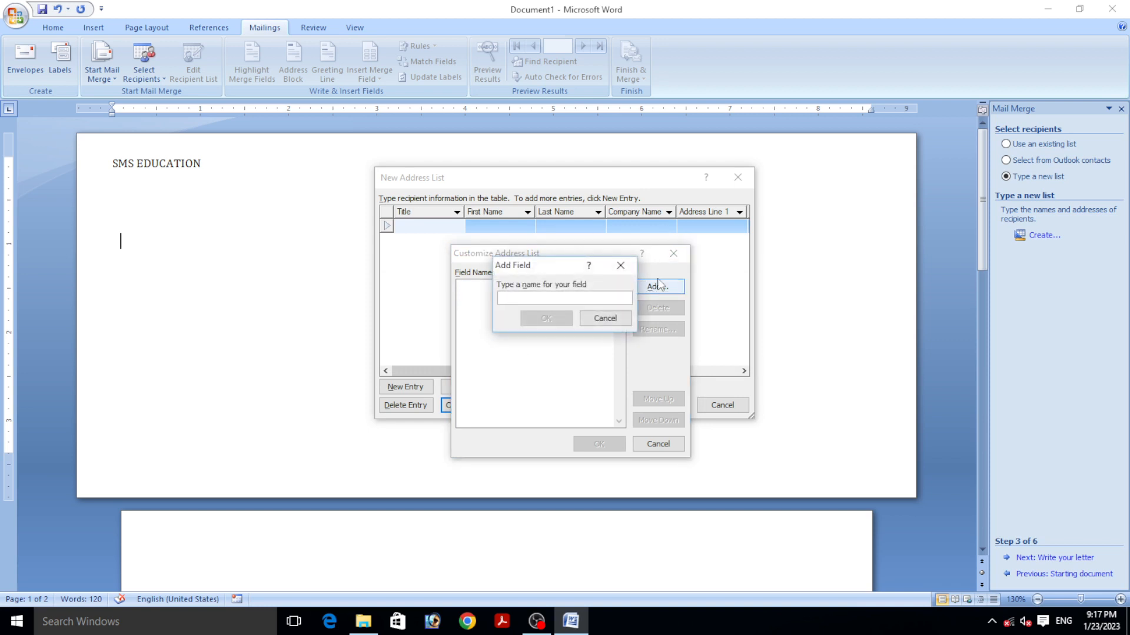
text(b)
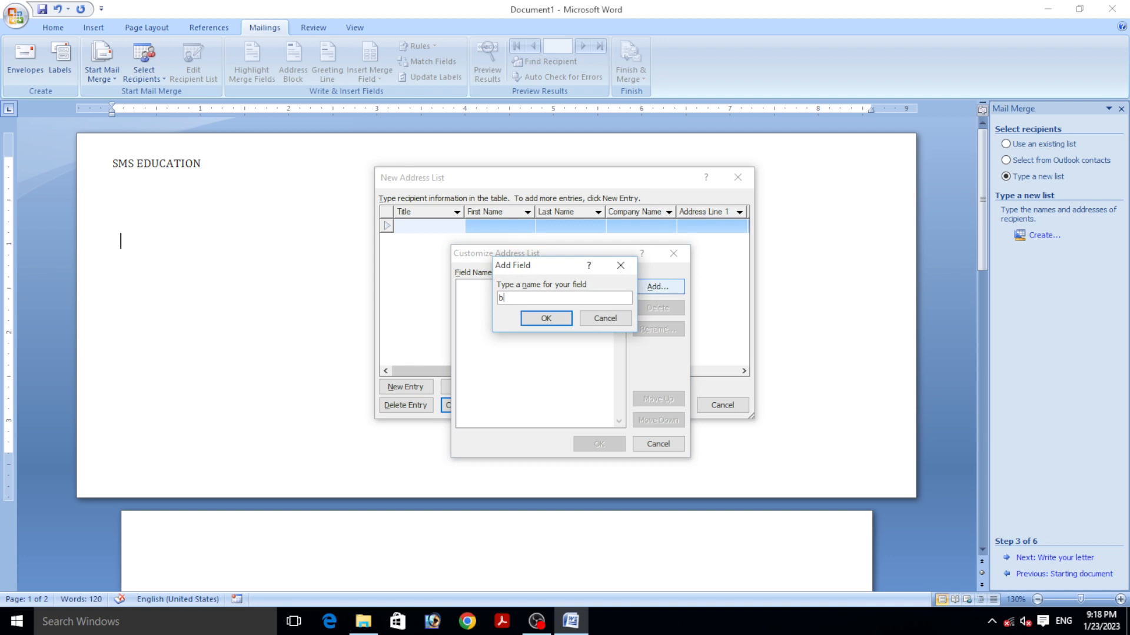
key(BackSpace)
text(N)
text(AMW)
key(Return)
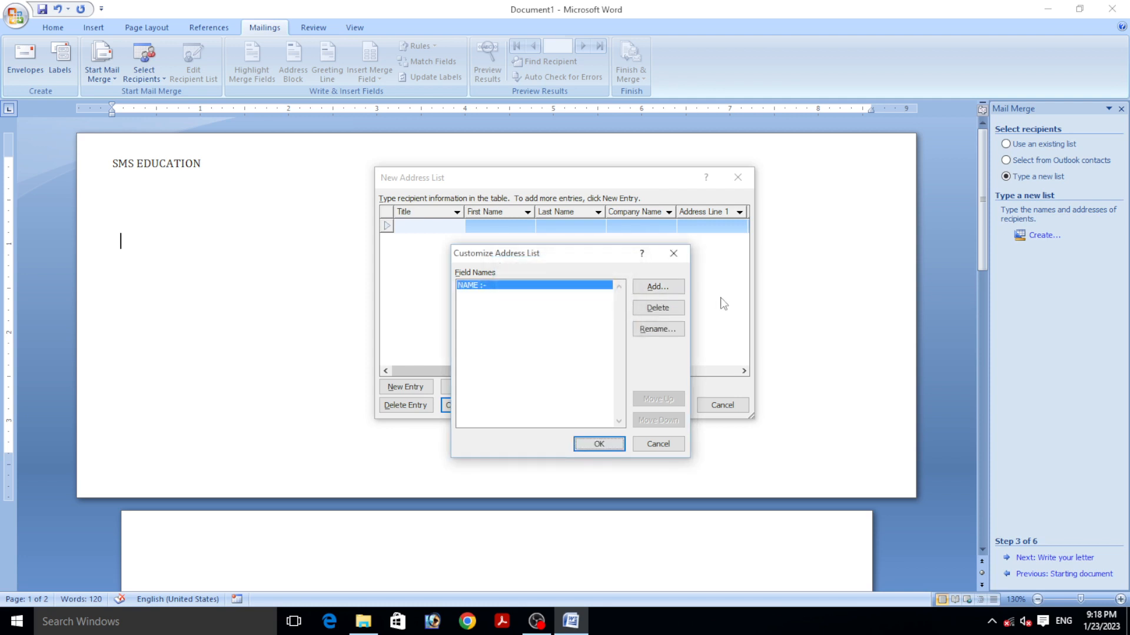
click(658, 287)
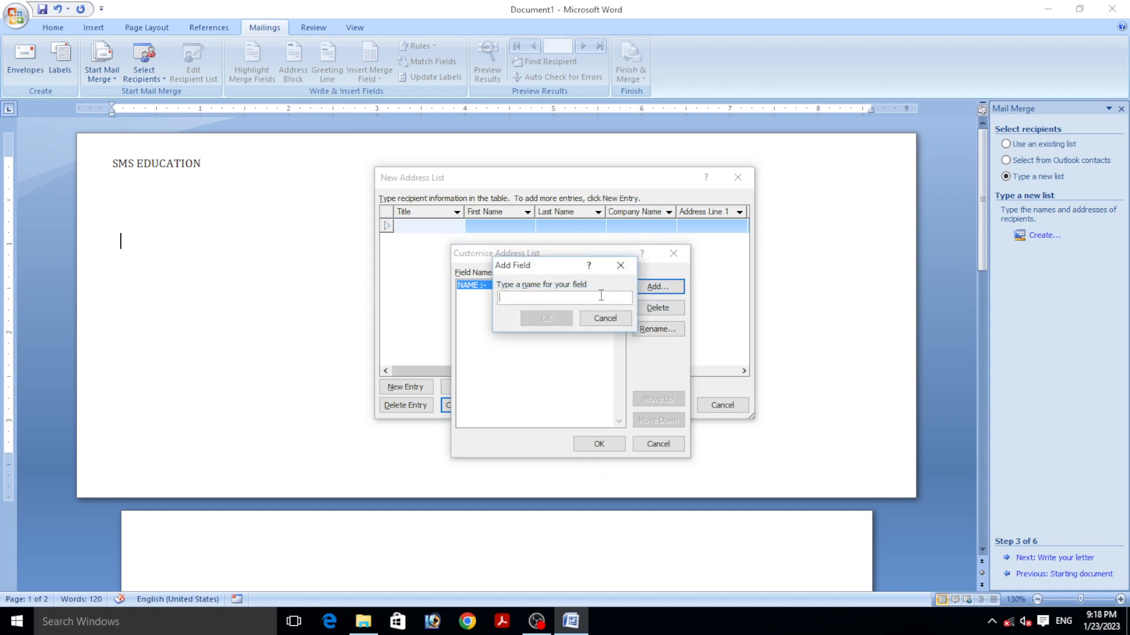
text(ADDRESS :-)
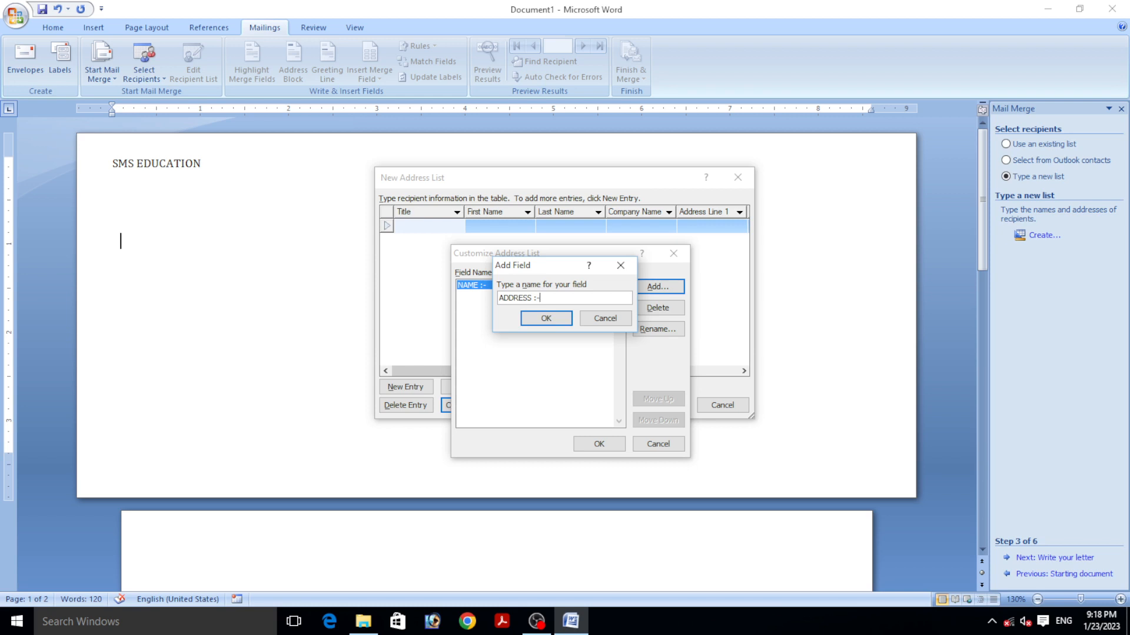
click(552, 318)
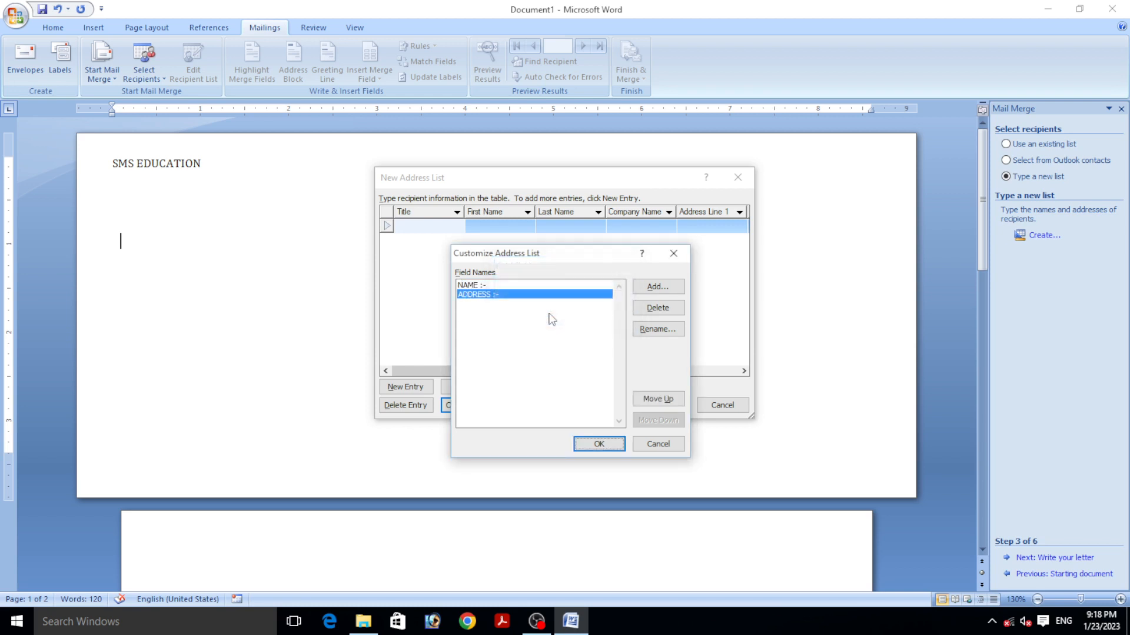
click(656, 290)
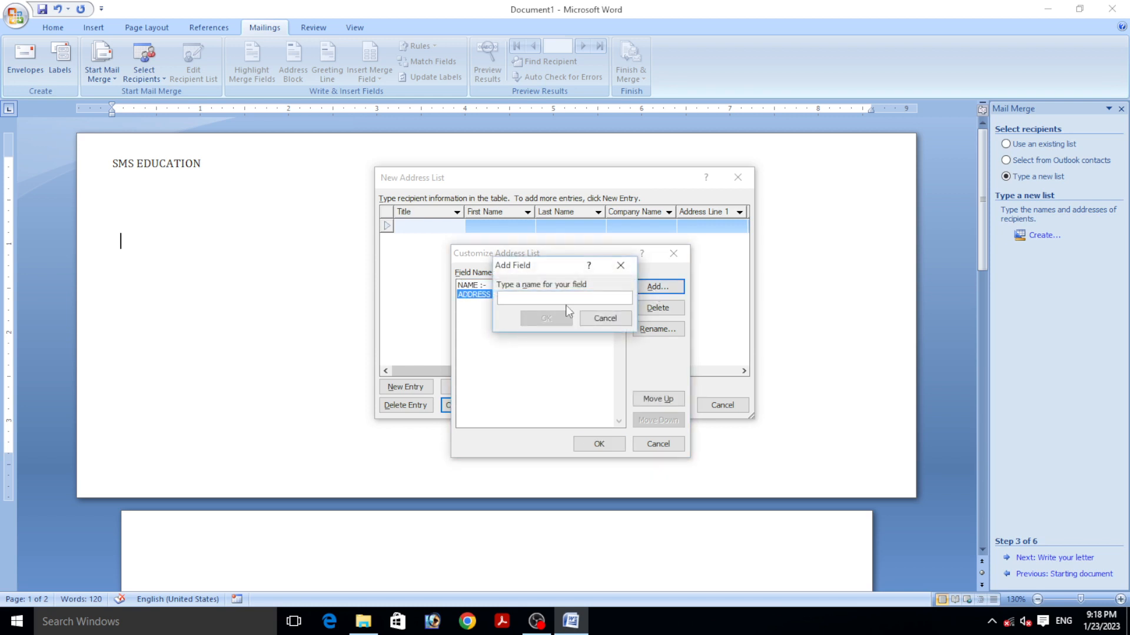
text(PIN :-)
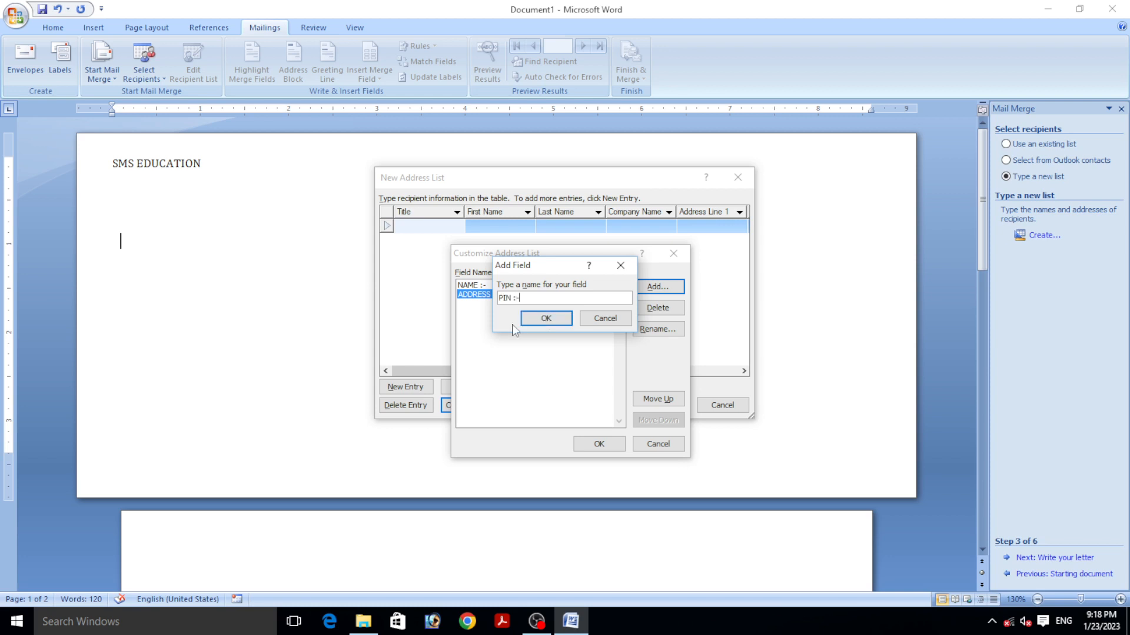
click(535, 319)
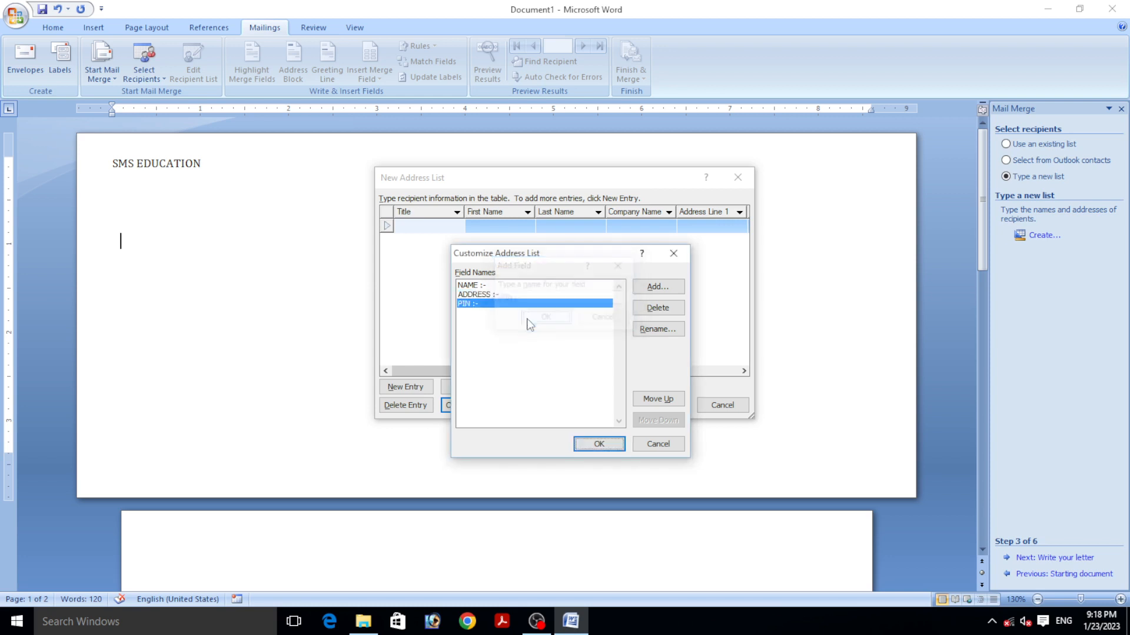
click(666, 288)
text(MOBILE)
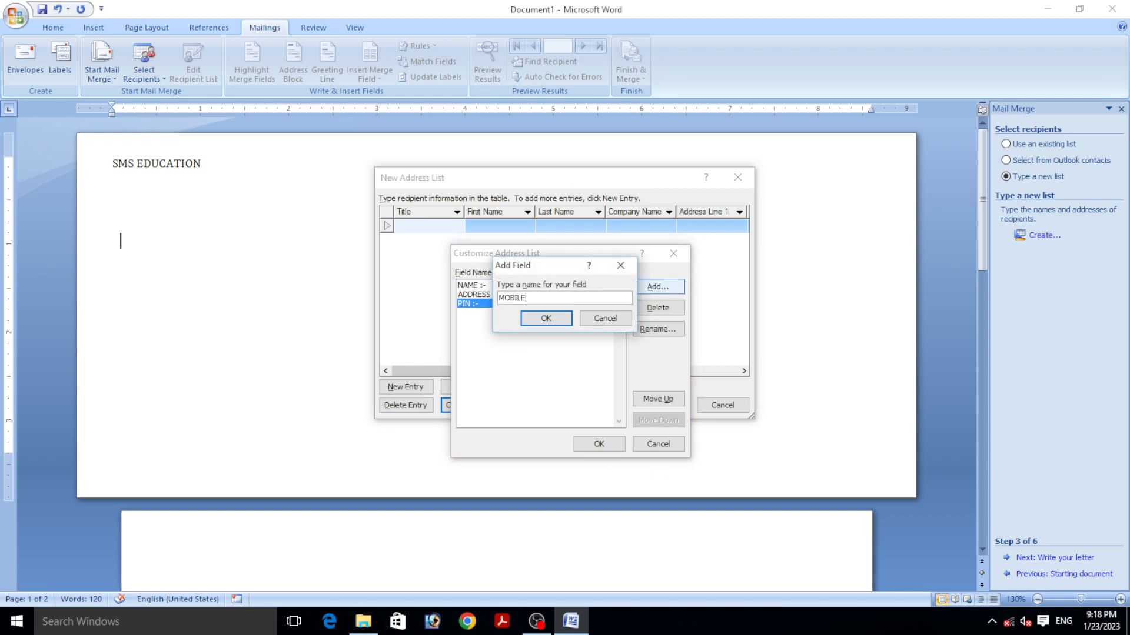
text( NO :-)
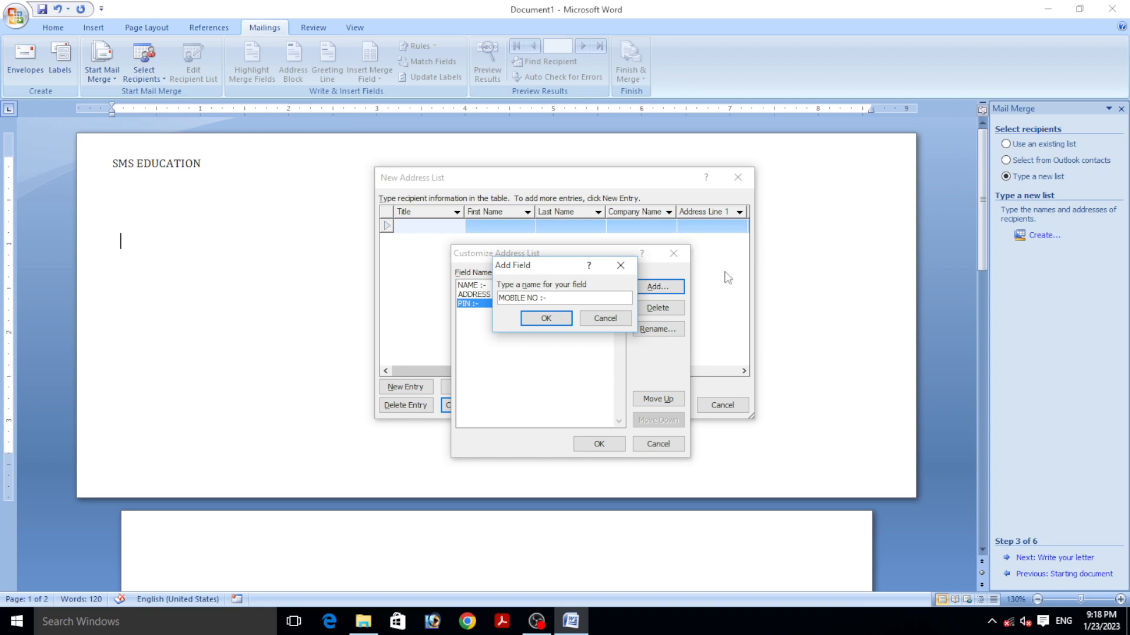
click(524, 318)
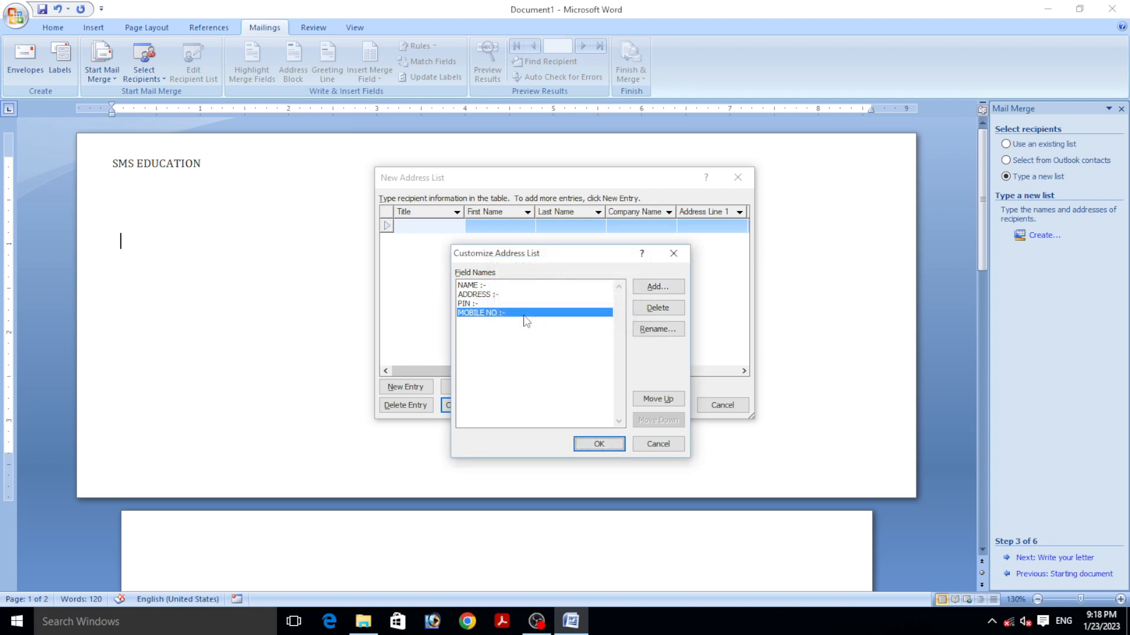
click(599, 444)
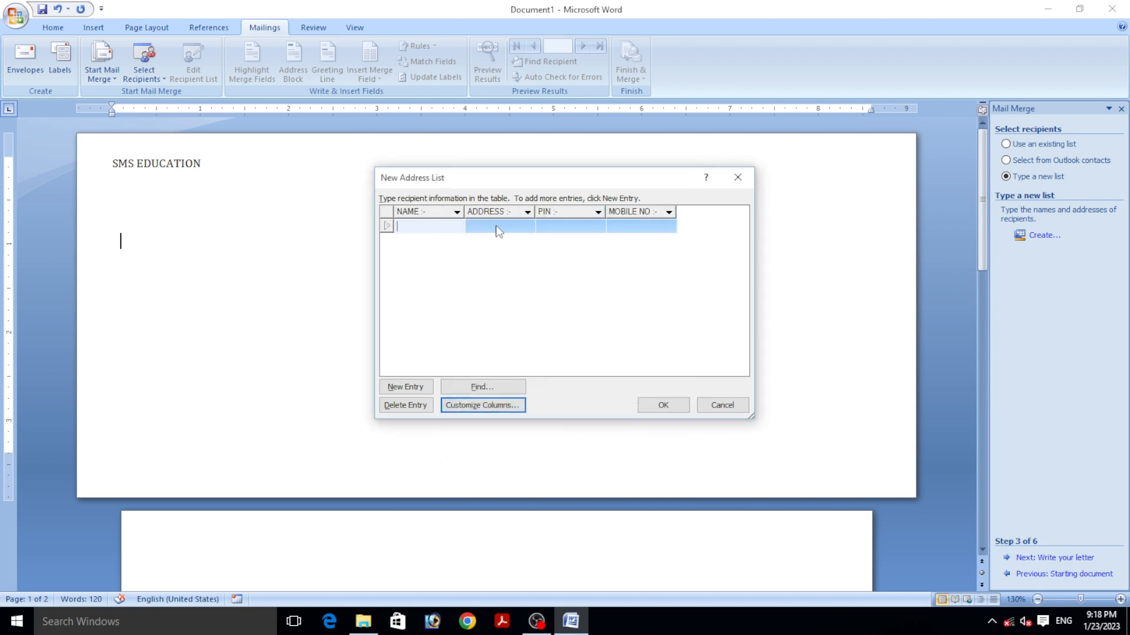
- Fill in the first recipient's name, address, PIN and mobile number
text(m)
key(BackSpace)
text(Mr.guddu)
key(BackSpace)
text(Guddu)
click(497, 226)
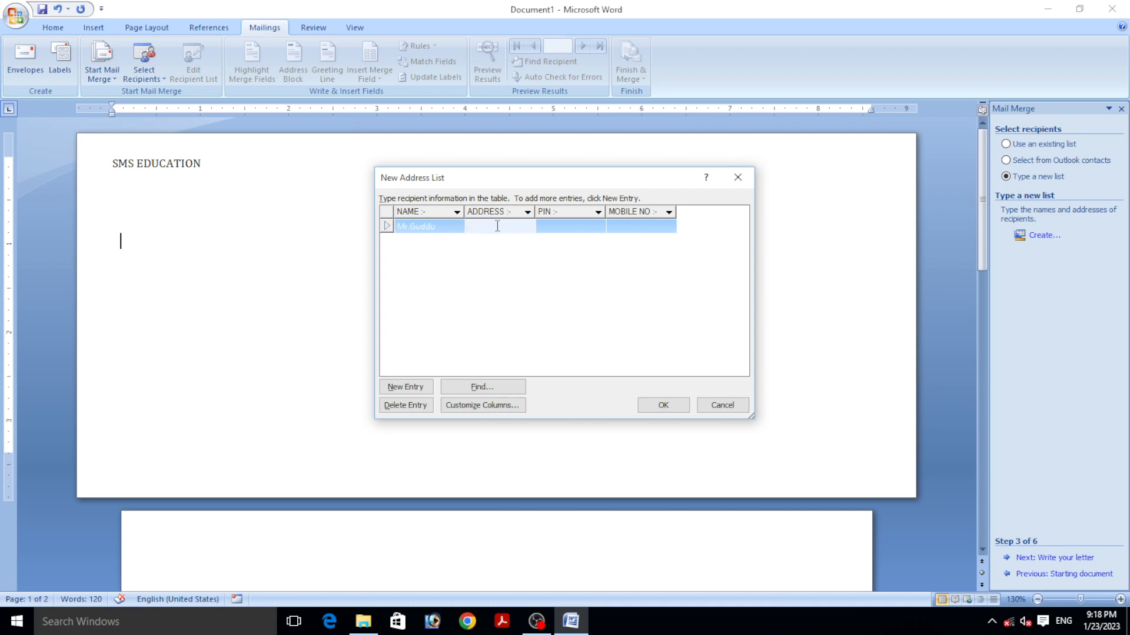
text(Lucknow)
key(Tab)
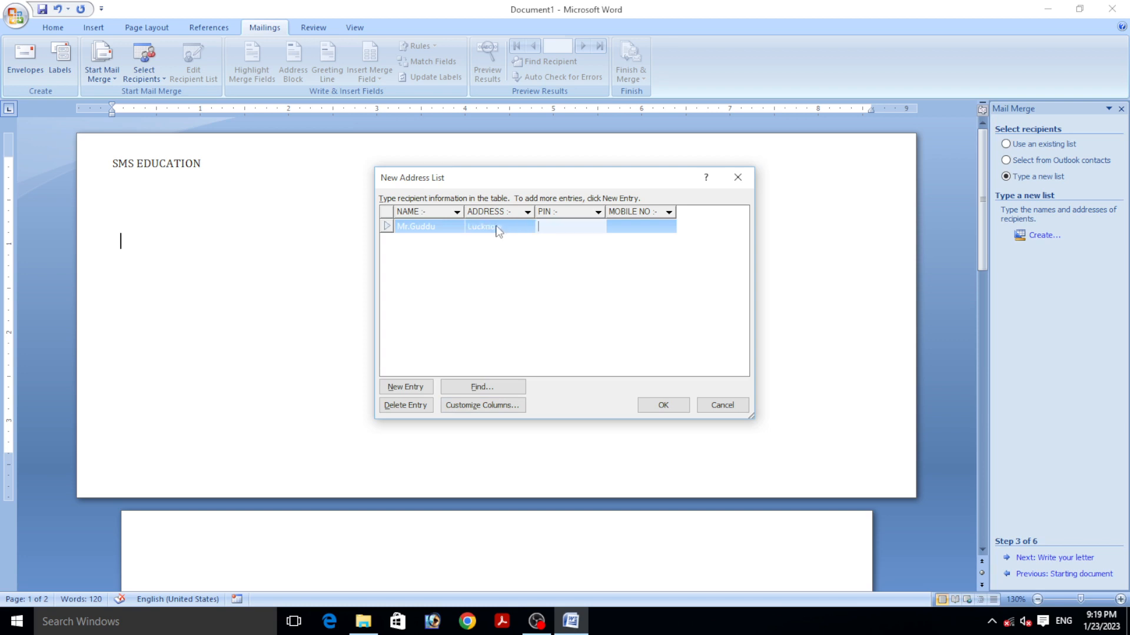
text(6)
key(BackSpace)
text(226008)
key(Tab)
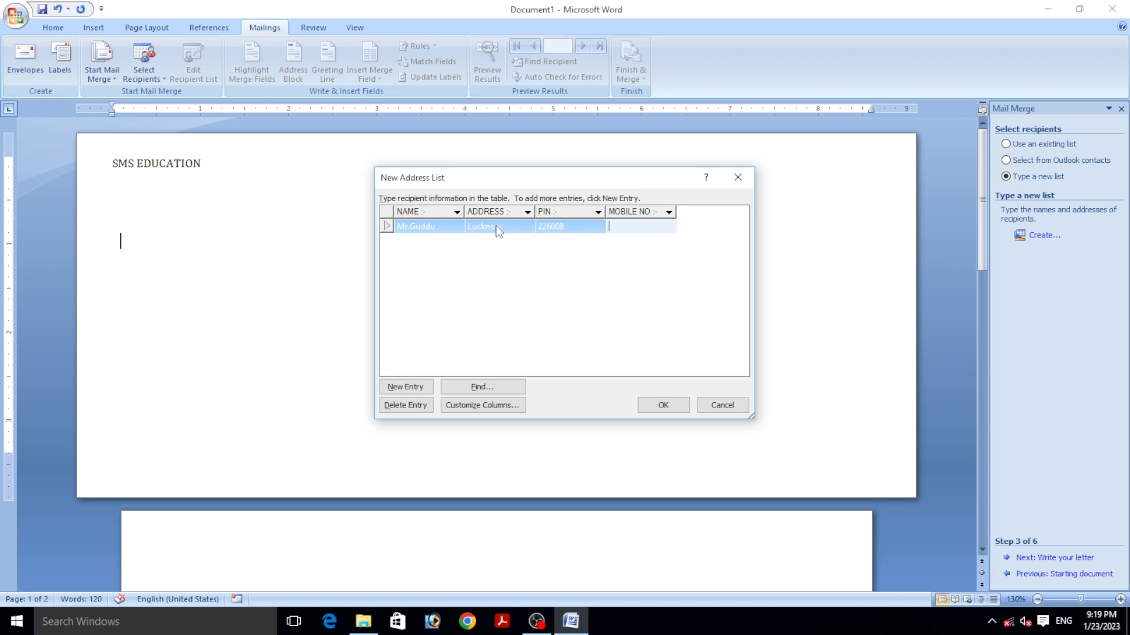
- Add a second recipient row with name, address, PIN and mobile number
click(406, 388)
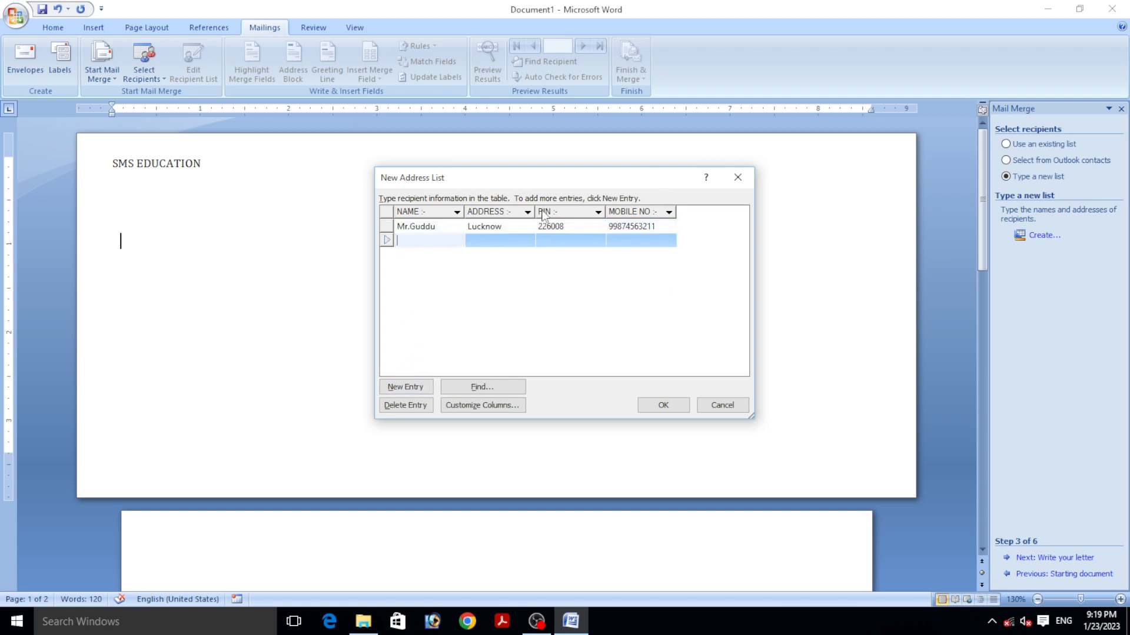
text(Mr.Rohan)
key(Tab)
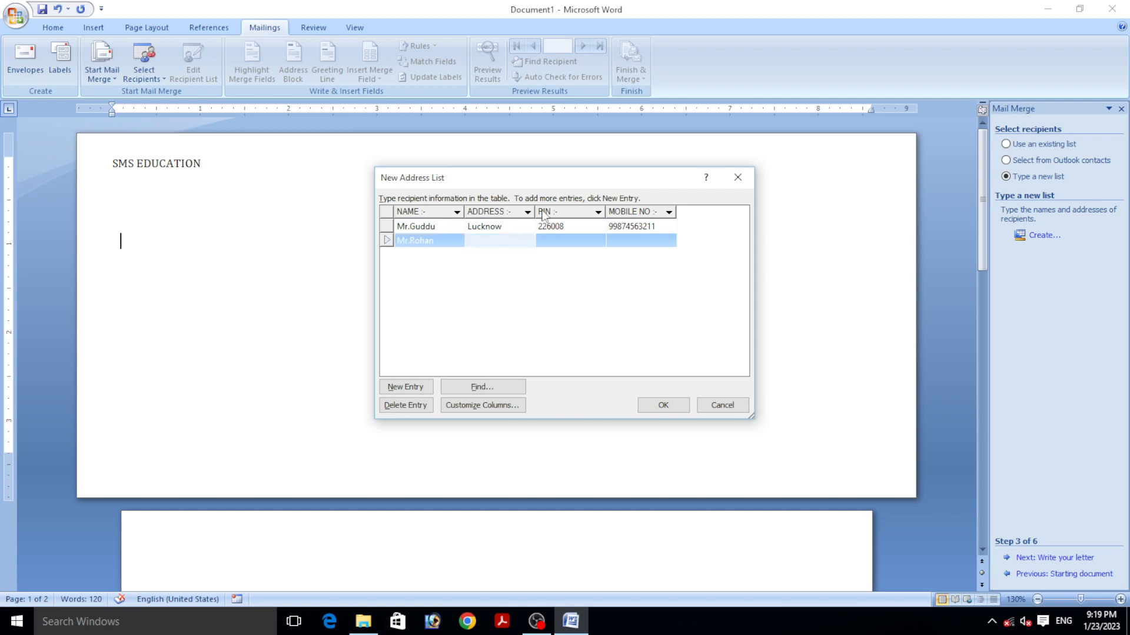
text(kanpur)
key(Tab)
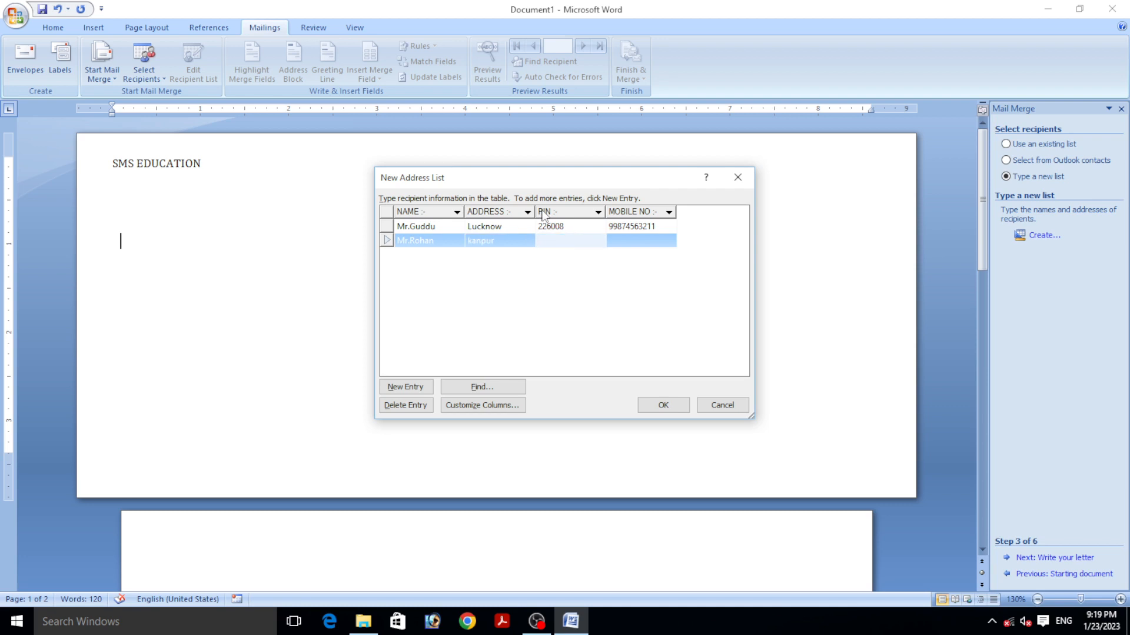
text(22)
key(BackSpace)
text(06000)
key(Tab)
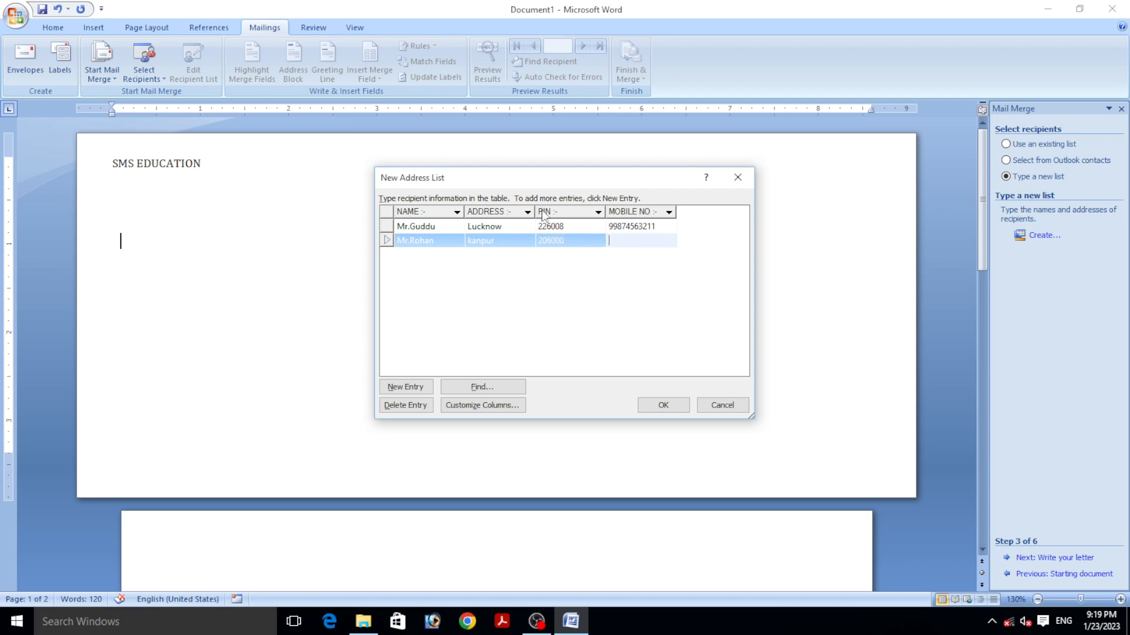
- Add a third recipient row with a capitalised name and the city address
click(404, 386)
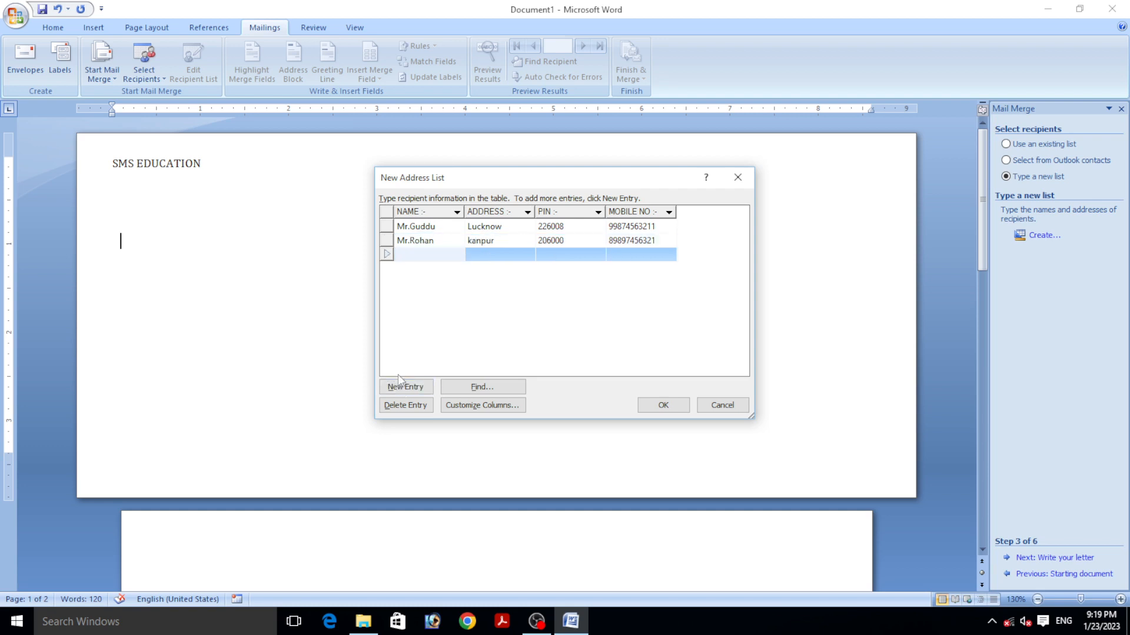
text(Mr.sonu)
click(415, 255)
key(BackSpace)
text(Sonu)
click(486, 253)
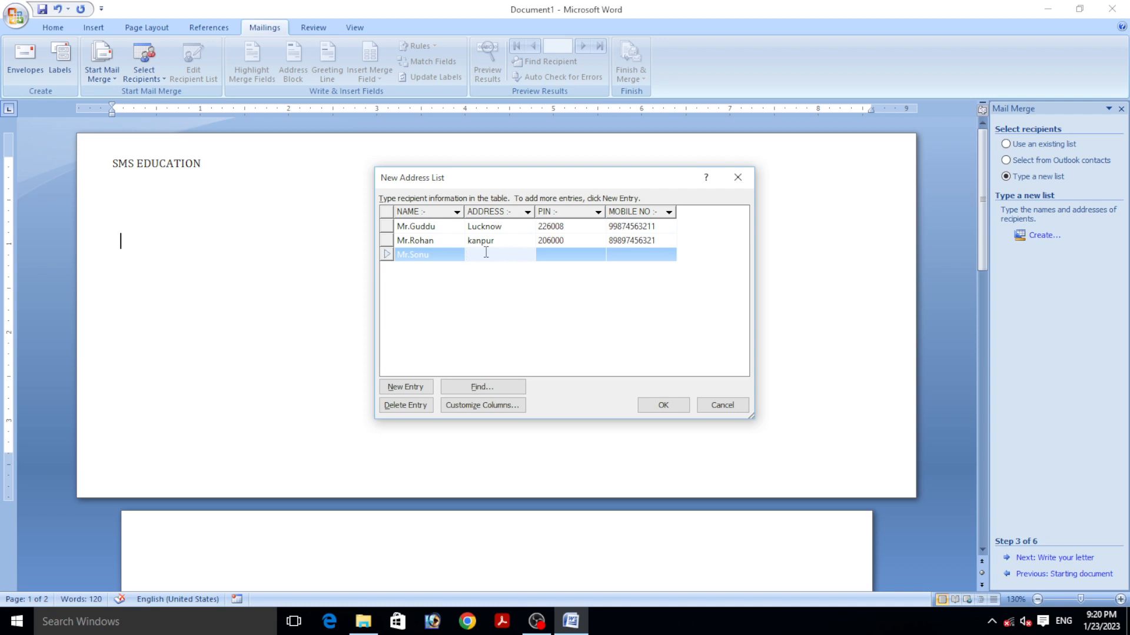
text(Lucknow)
- Capitalise the second recipient's city, then enter the third recipient's PIN and mobile number
click(474, 240)
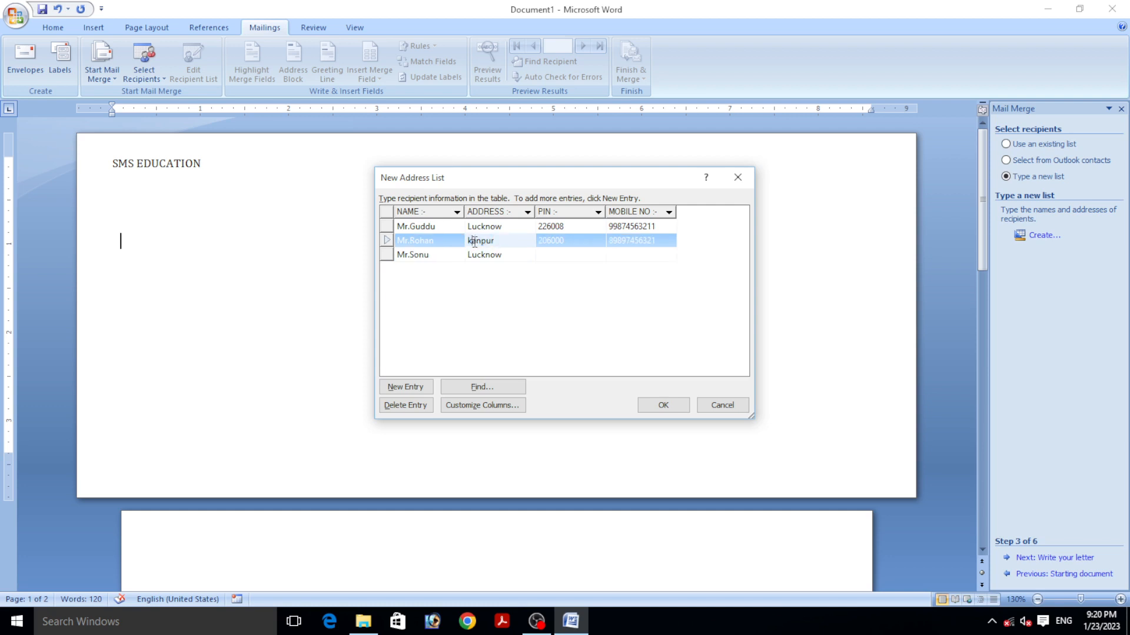
click(474, 240)
key(BackSpace)
text(K)
click(547, 255)
text(22)
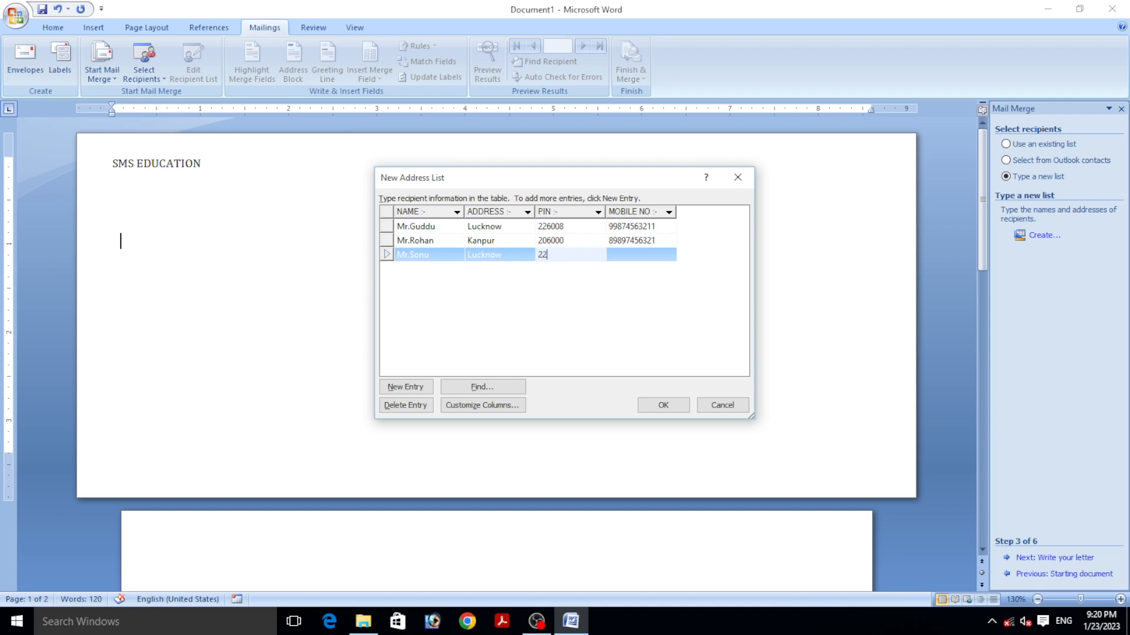
text(6003)
click(655, 254)
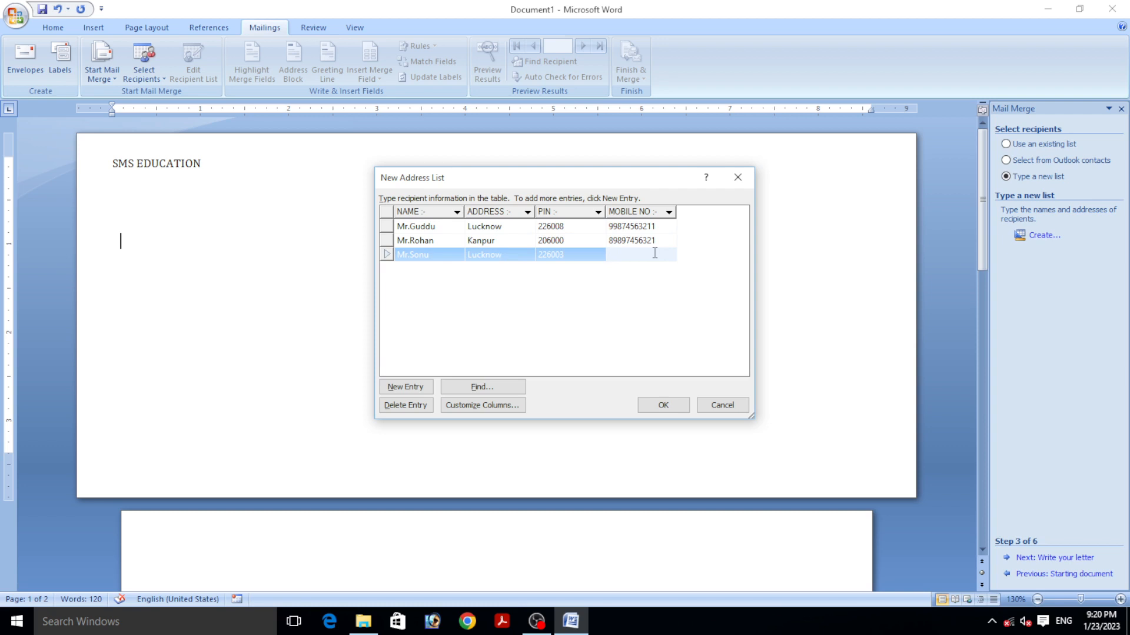
- Save the new recipient list as Record.mdb in My Data Sources
click(669, 411)
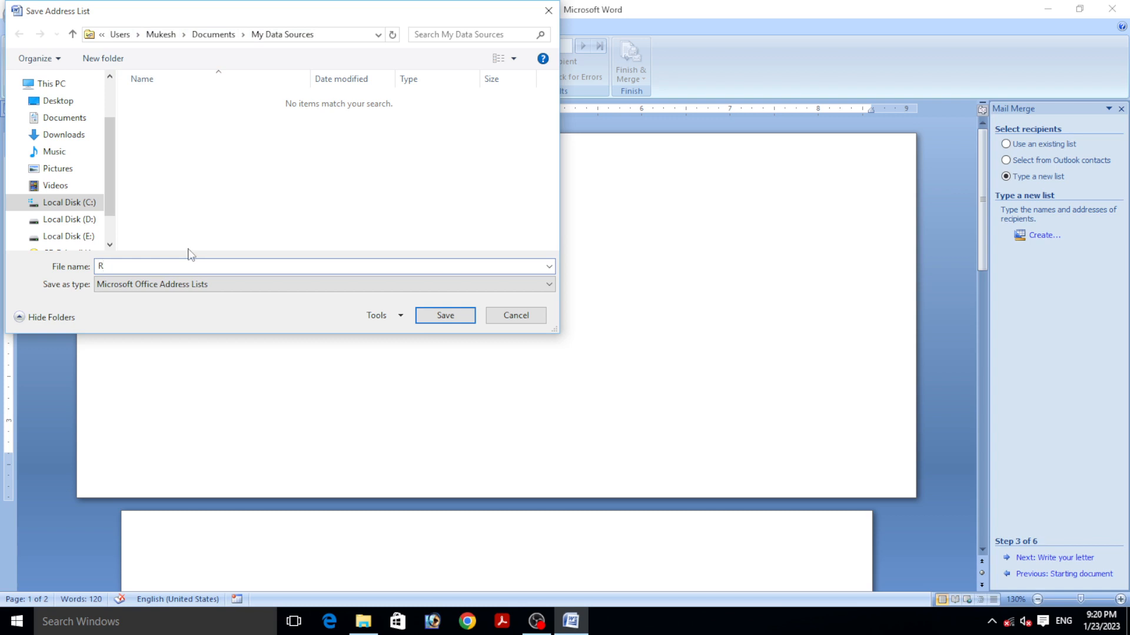
text(ecord)
click(431, 315)
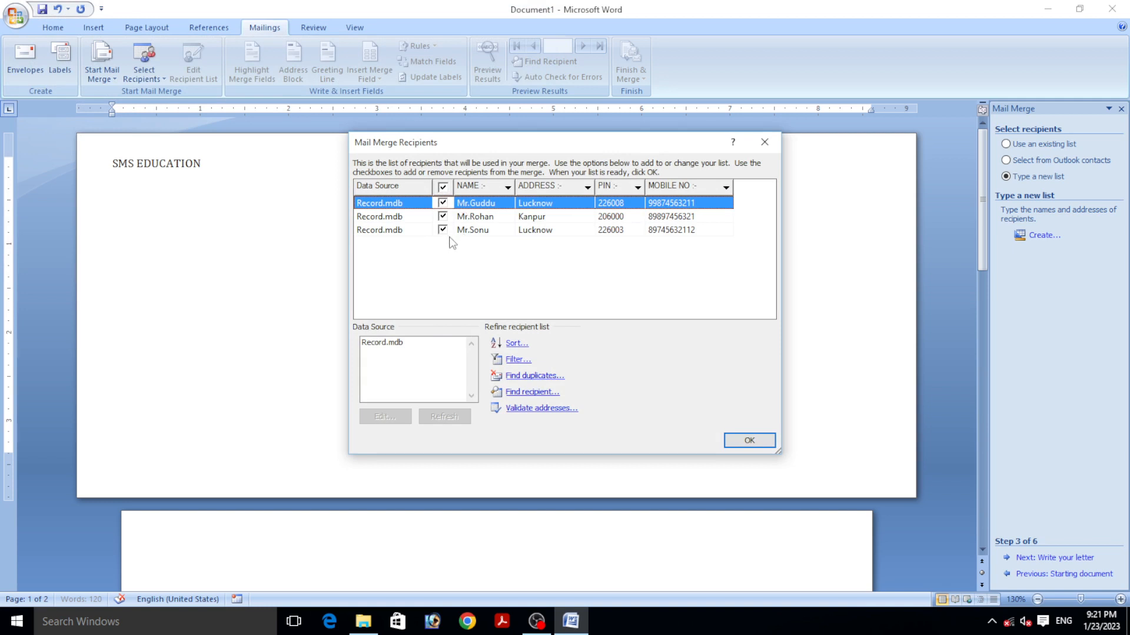
- Keep all three Record.mdb recipients selected and confirm the recipient list
click(442, 217)
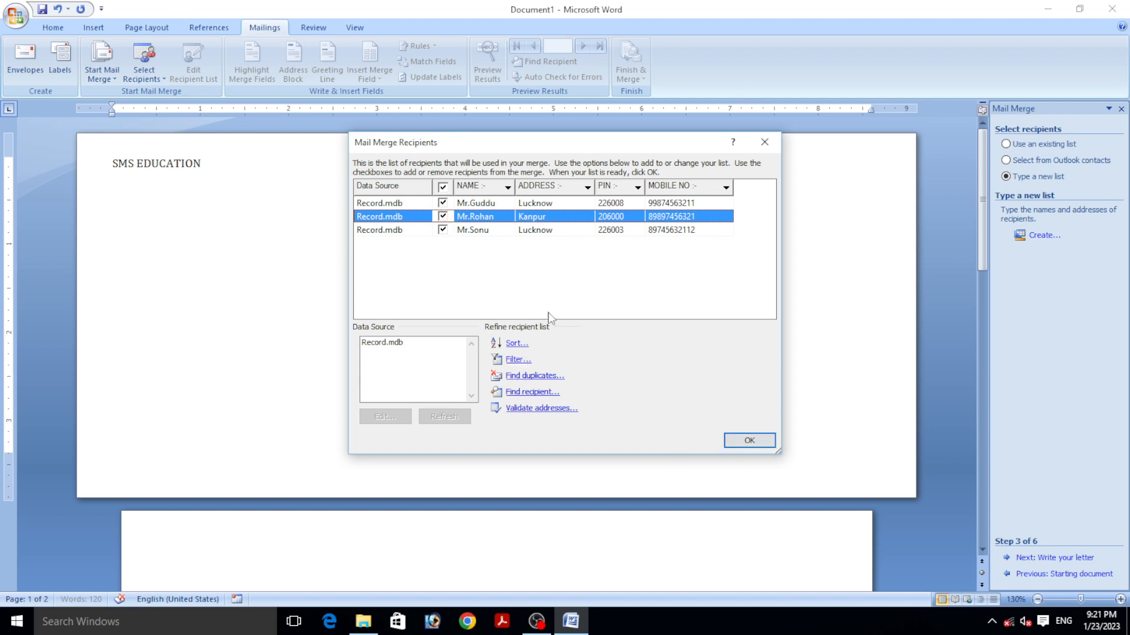
click(750, 441)
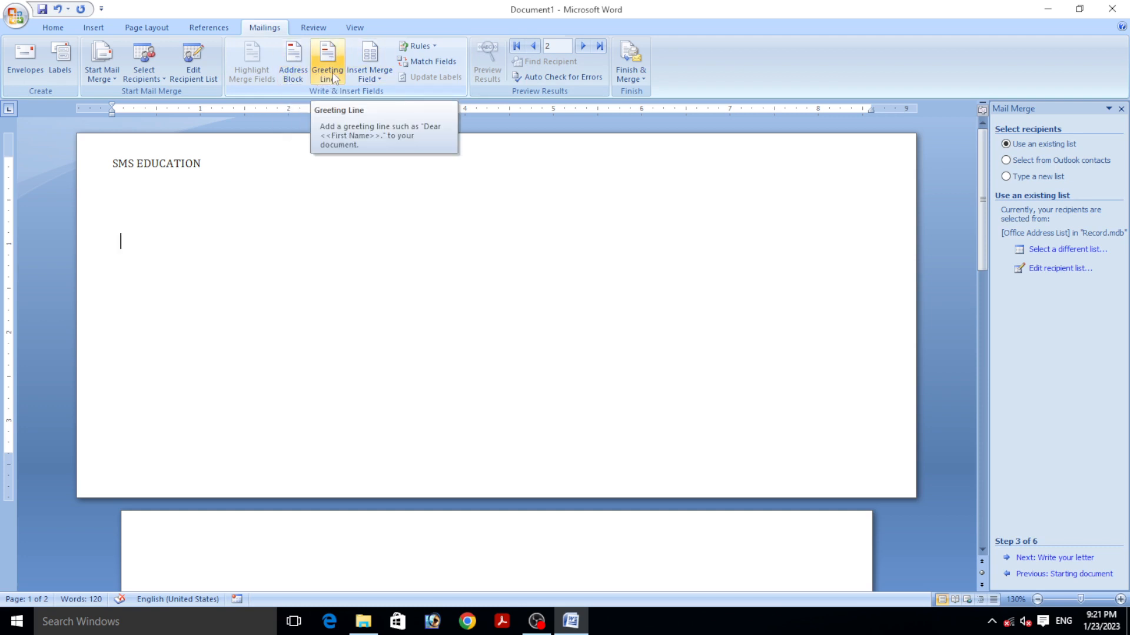
- Insert a default «GreetingLine» field on the empty line below the page-2 Marriage Invitation Letter heading
scroll(333, 73, down, 1)
scroll(333, 73, up, 1)
scroll(282, 47, up, 1)
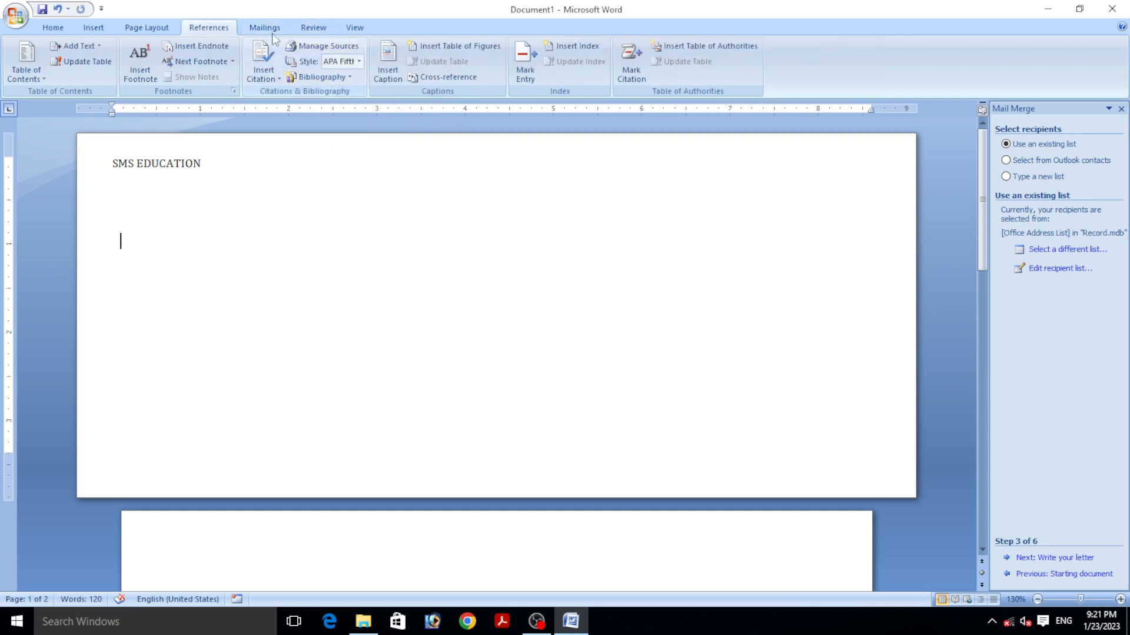
click(260, 28)
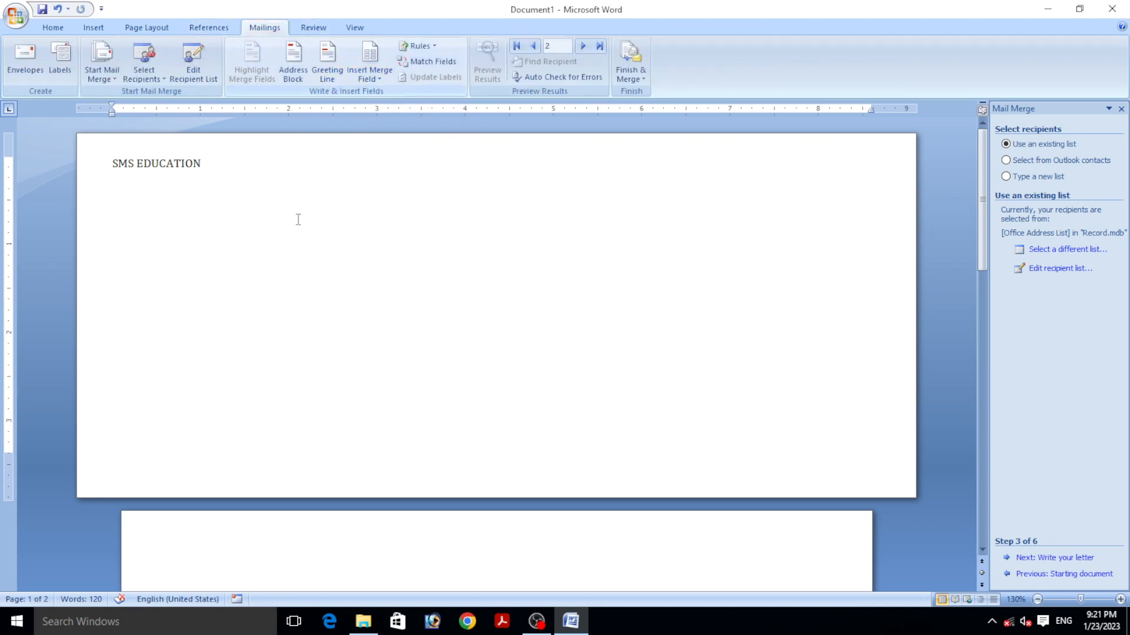
scroll(262, 552, down, 4)
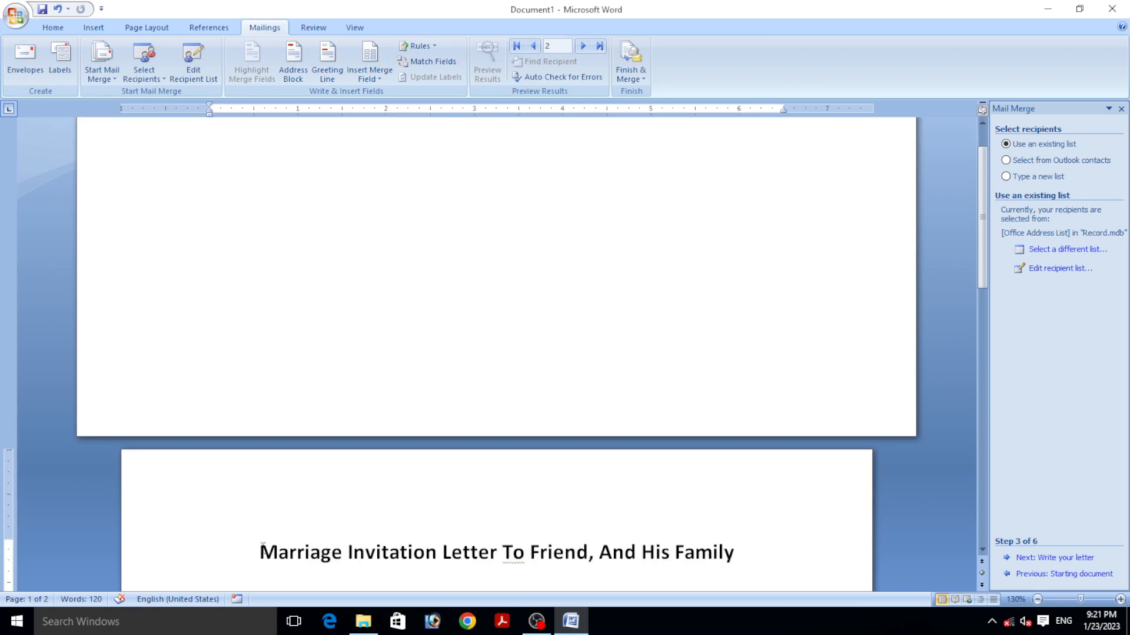
click(238, 477)
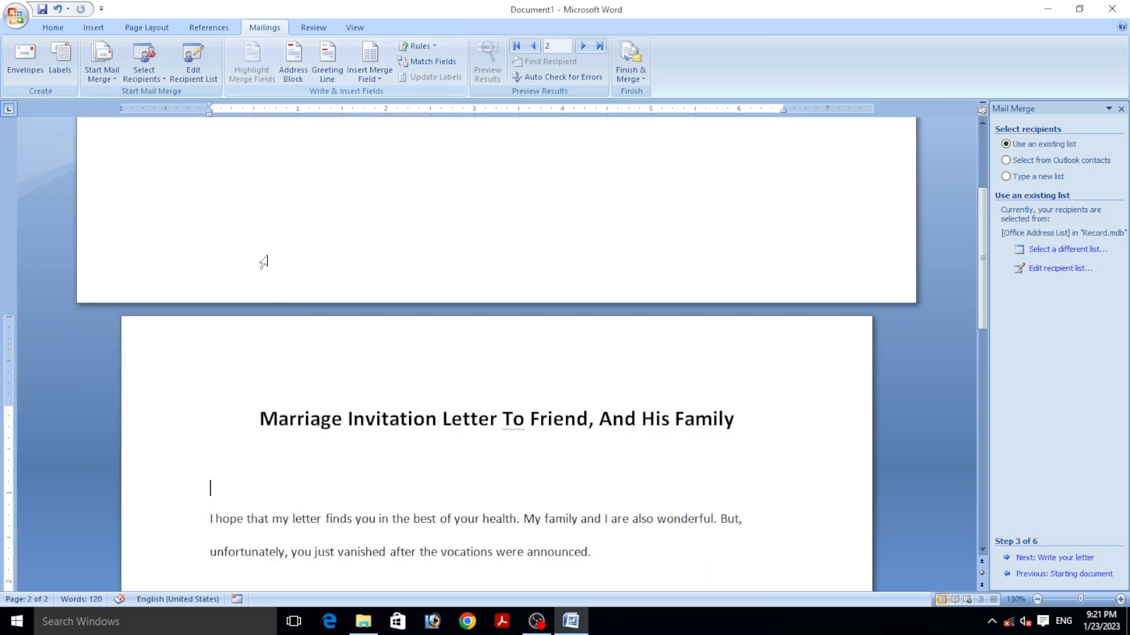
click(330, 74)
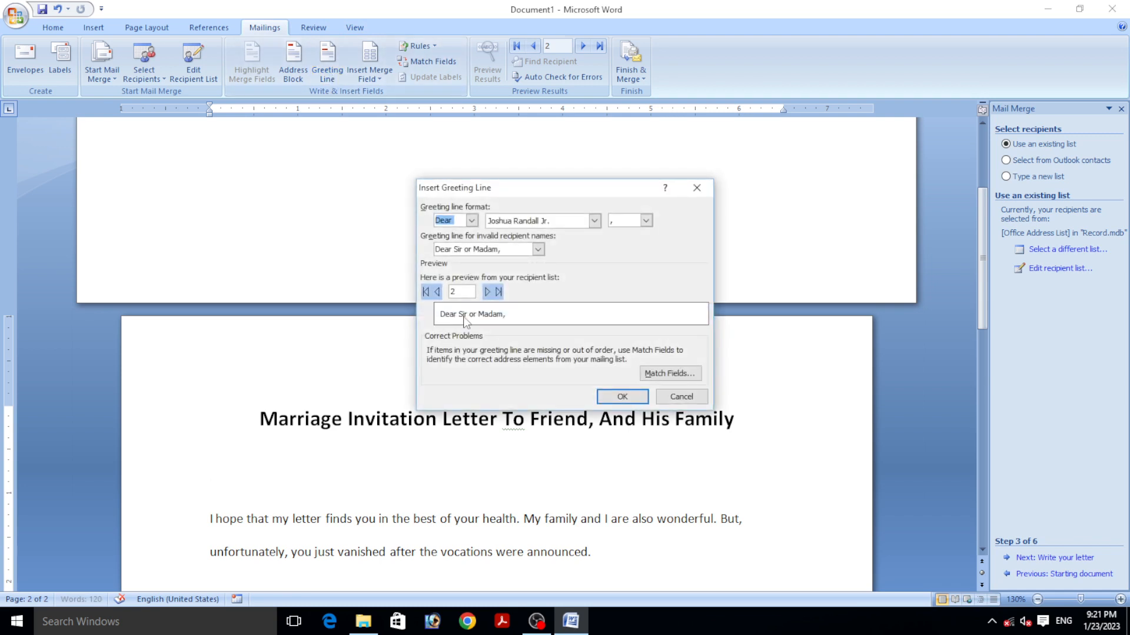
click(622, 397)
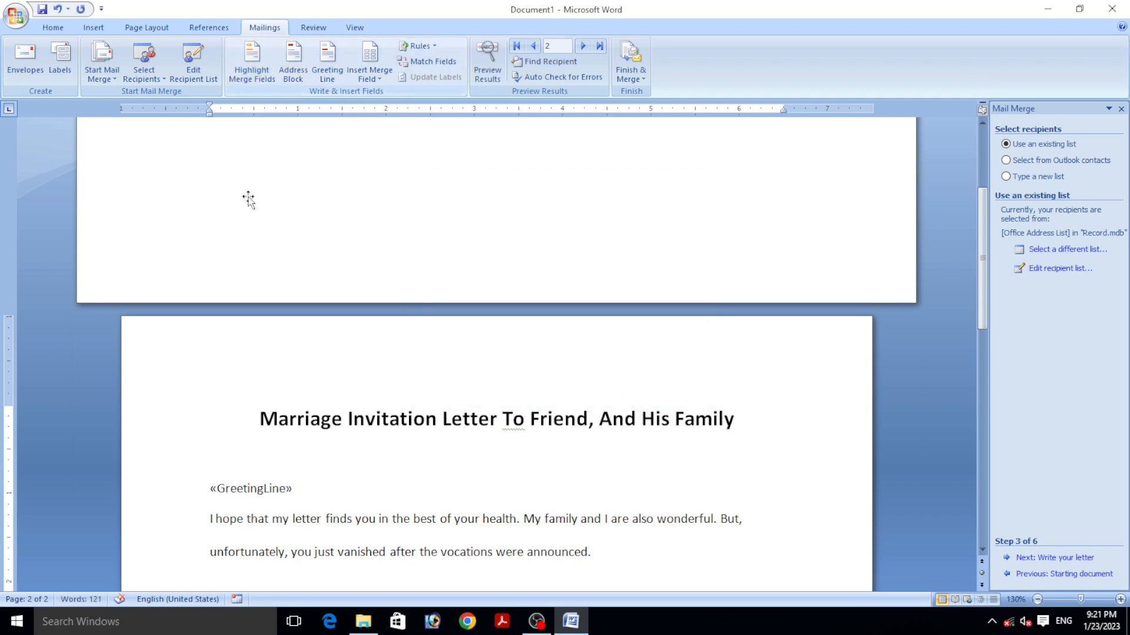
scroll(313, 343, up, 4)
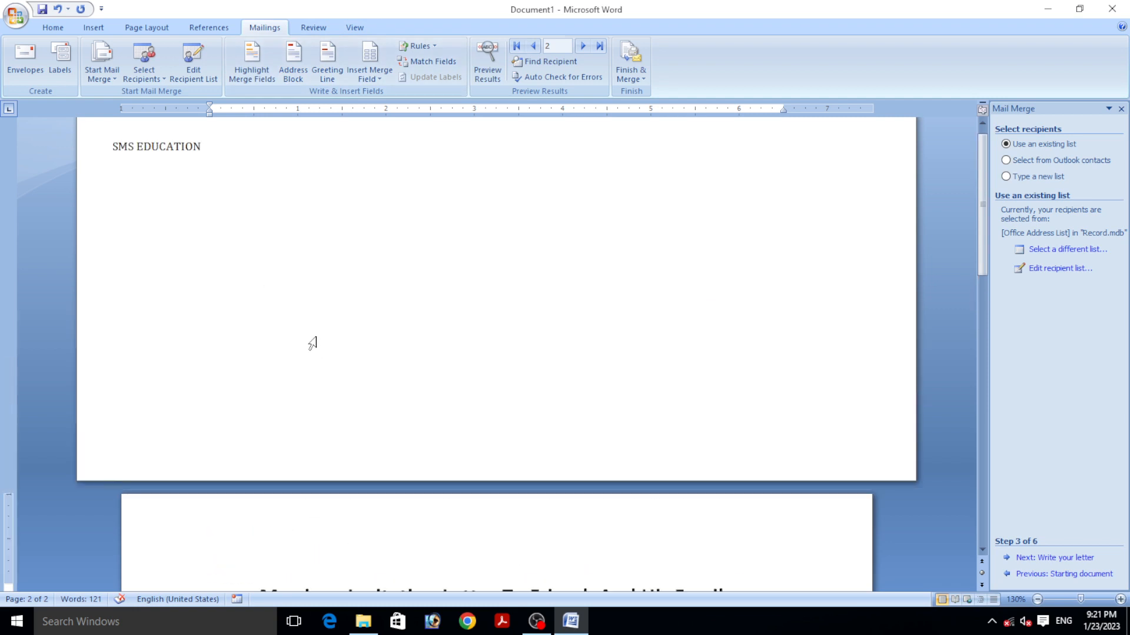
- Insert the NAME_, ADDRESS_, PIN_ and MOBILE_NO_ merge fields below SMS EDUCATION, skipping Address Block
click(134, 193)
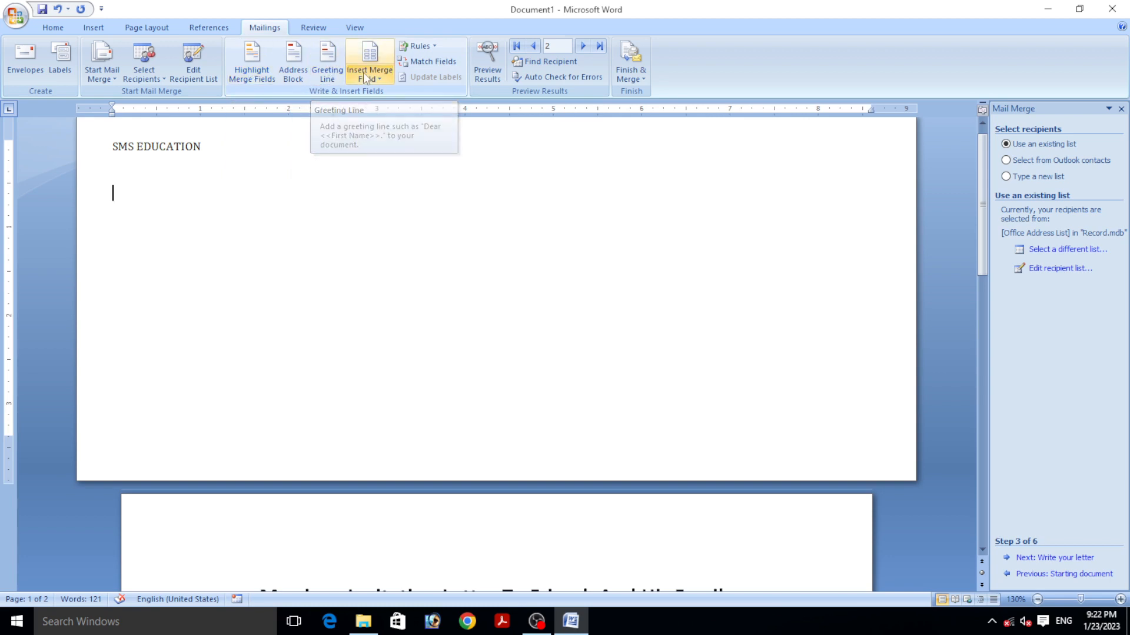
click(310, 77)
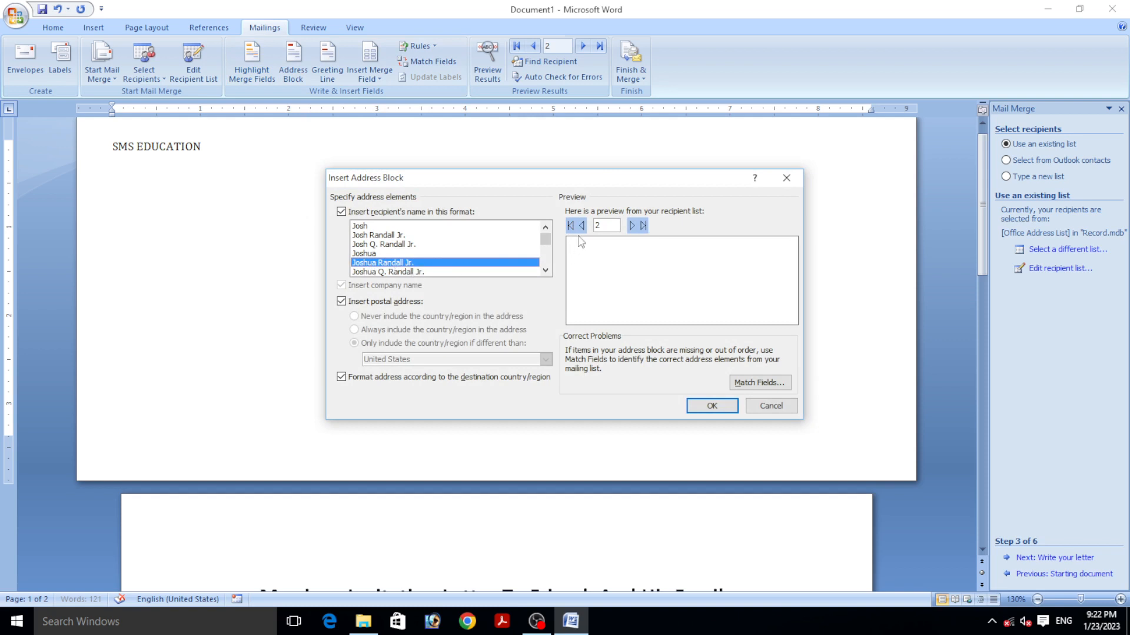
click(781, 184)
click(370, 76)
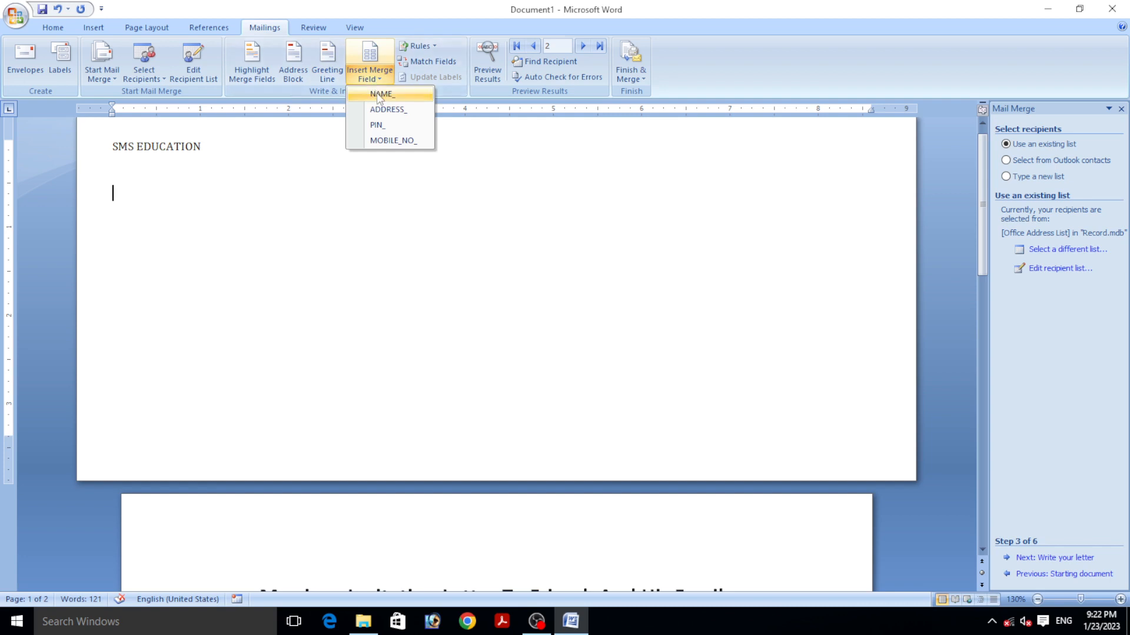
click(377, 94)
click(370, 76)
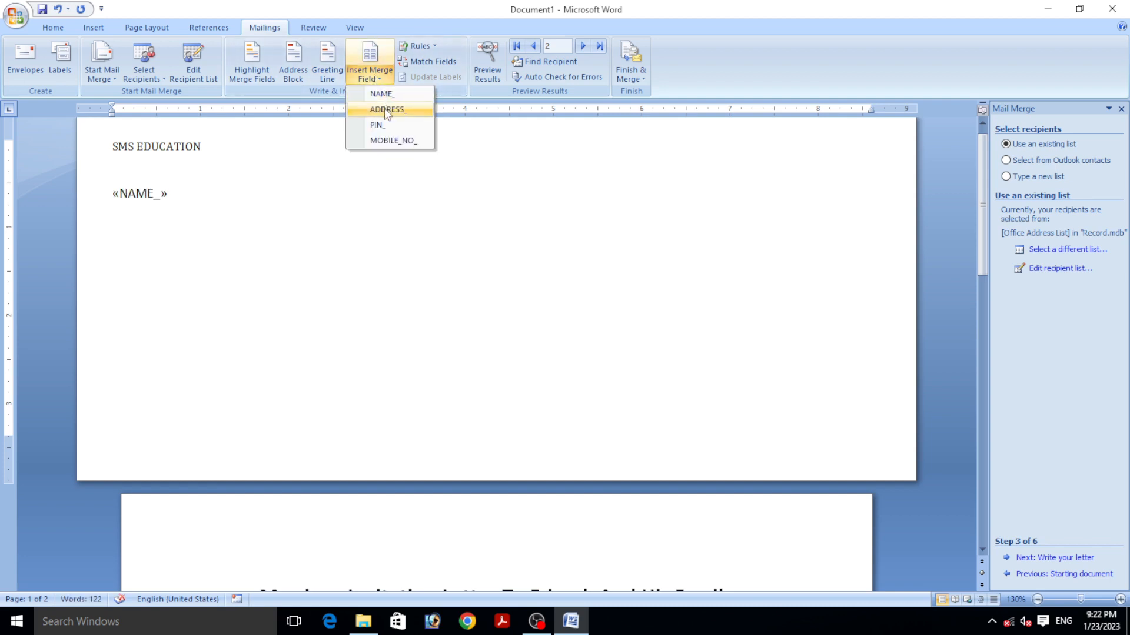
click(384, 108)
click(374, 77)
click(383, 123)
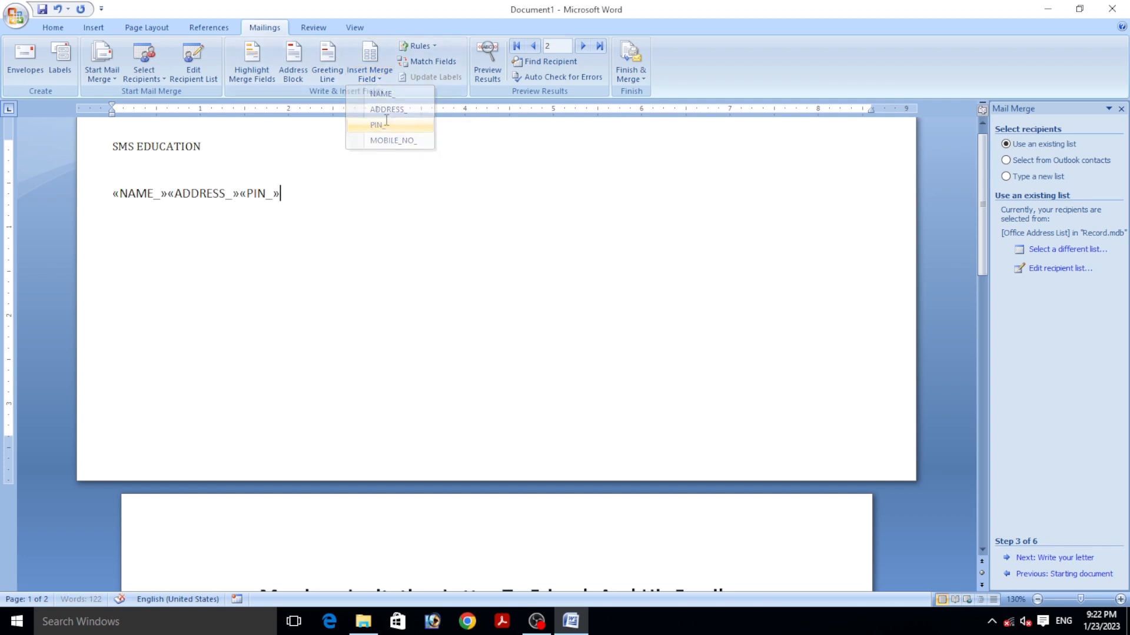
click(381, 78)
click(392, 138)
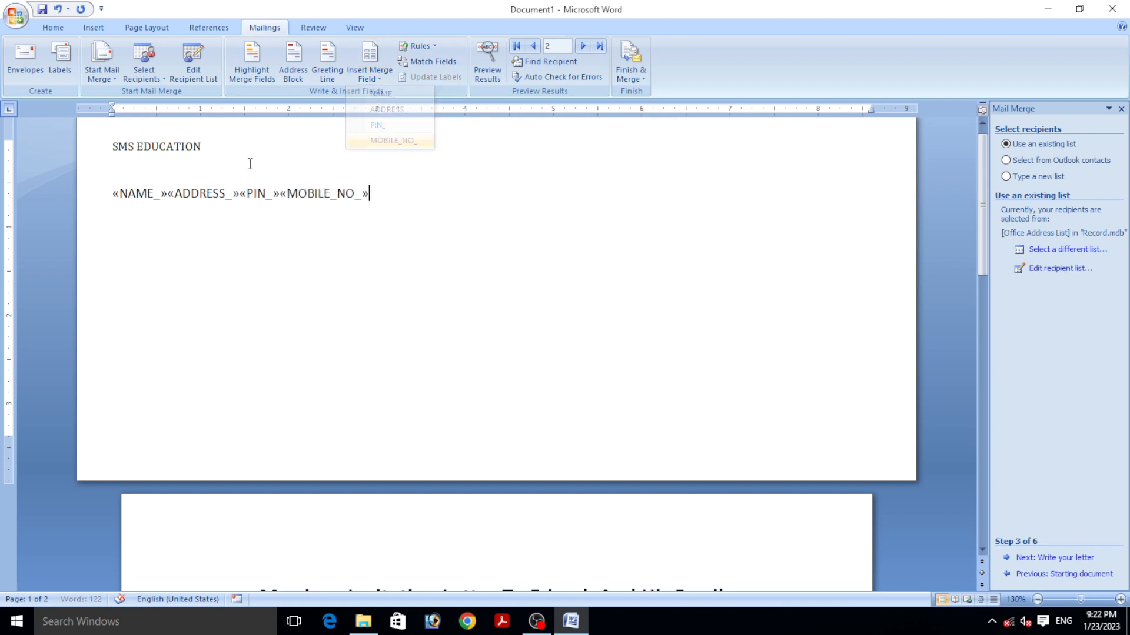
- Break the four merge fields onto separate lines, one field per line
click(169, 195)
key(Return)
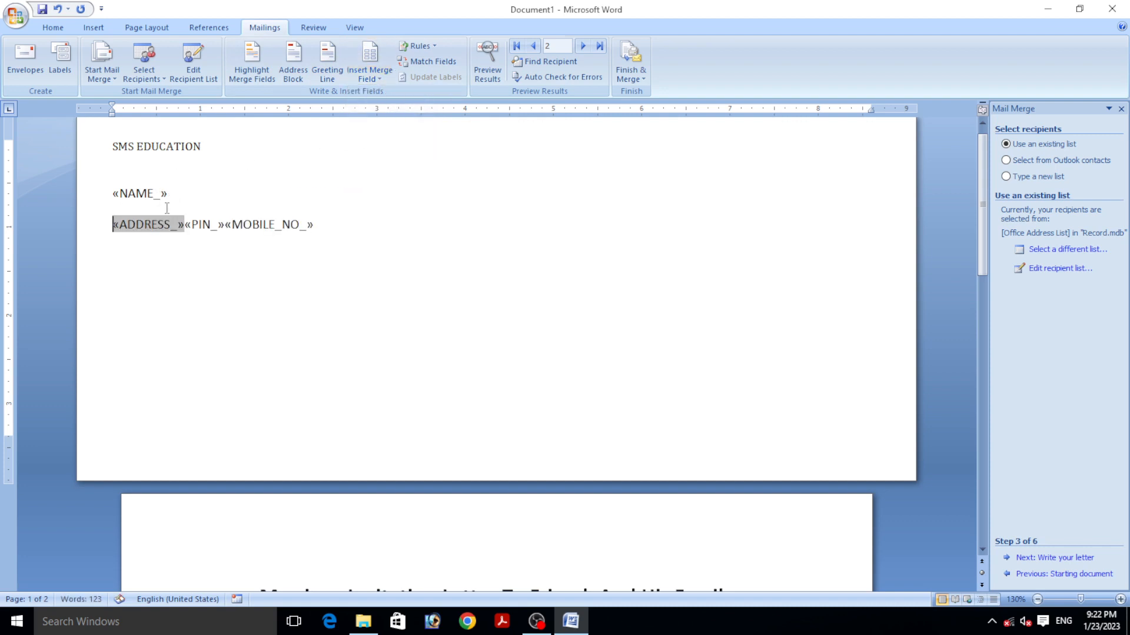
click(183, 224)
key(Return)
click(154, 259)
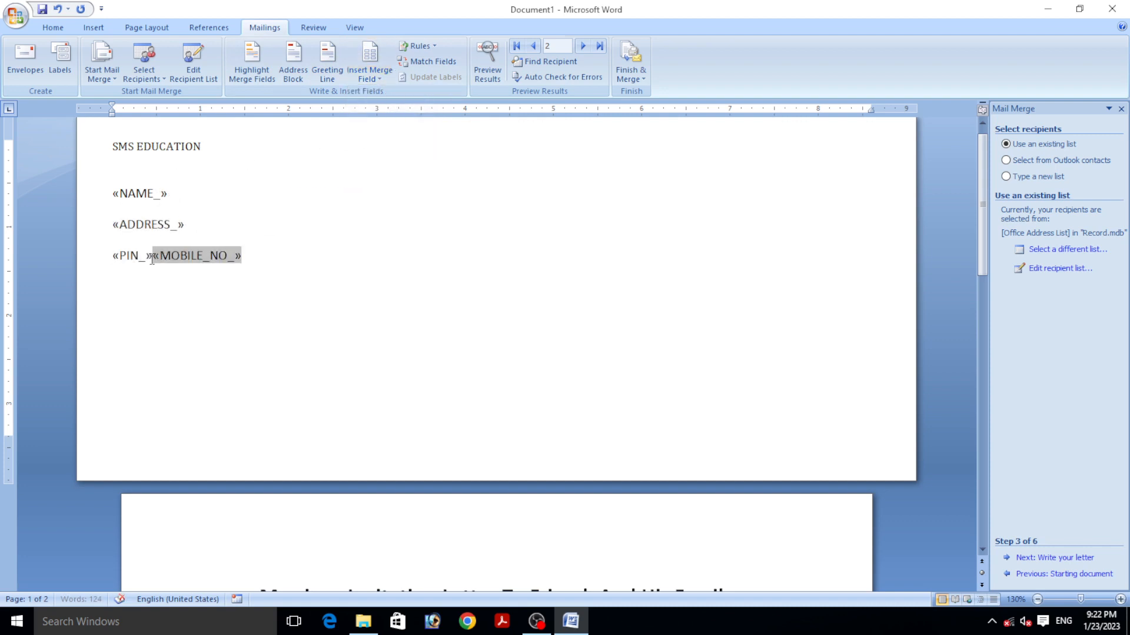
key(Return)
click(114, 200)
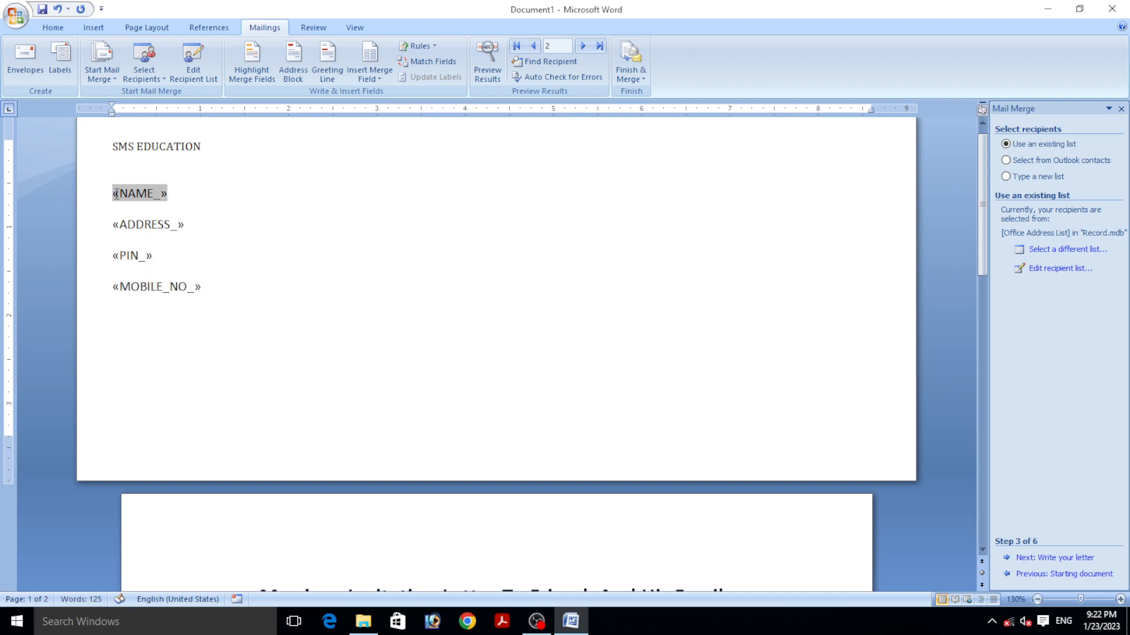
- Label the fields 'Name:-', 'Address:-', 'Pin :-' and 'Mobile no :-', correcting a typo in the last
text(Name:)
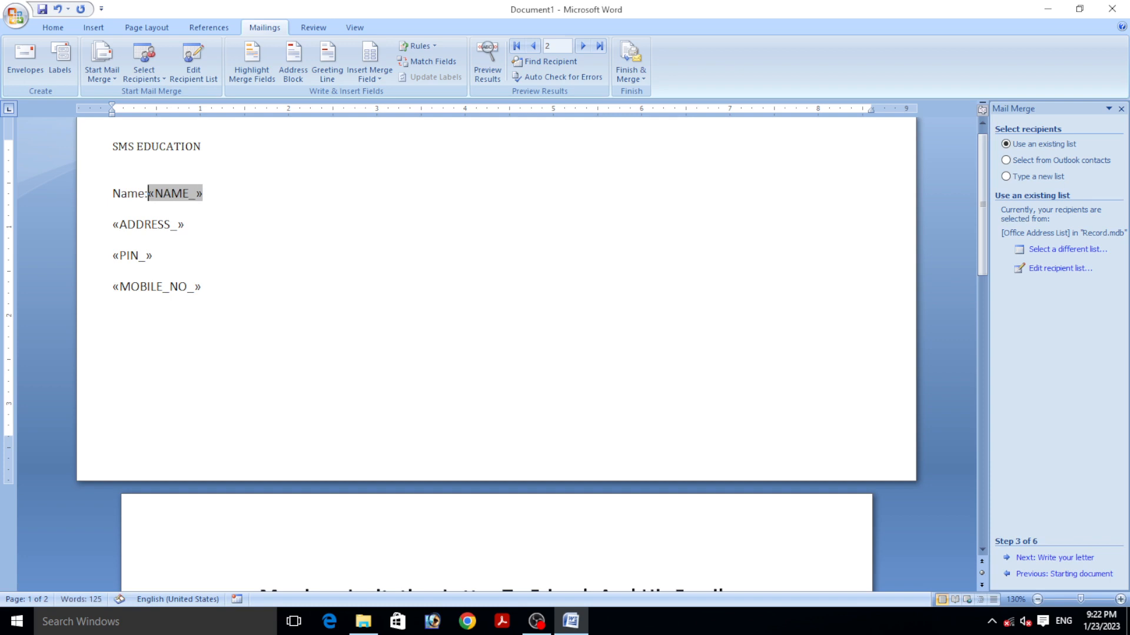
text(-)
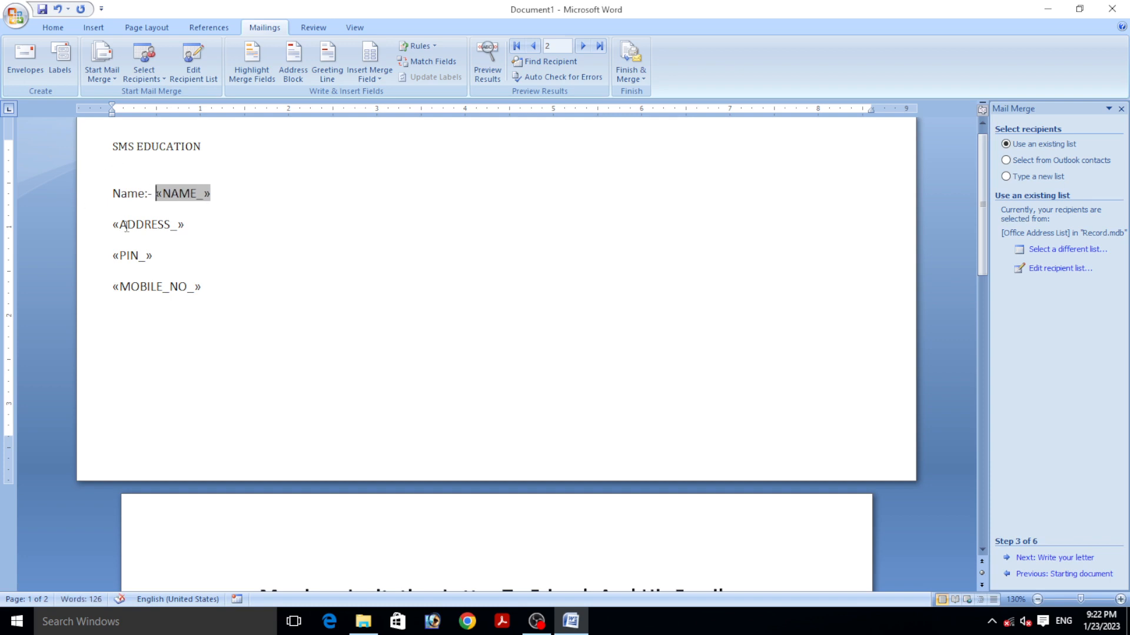
click(114, 226)
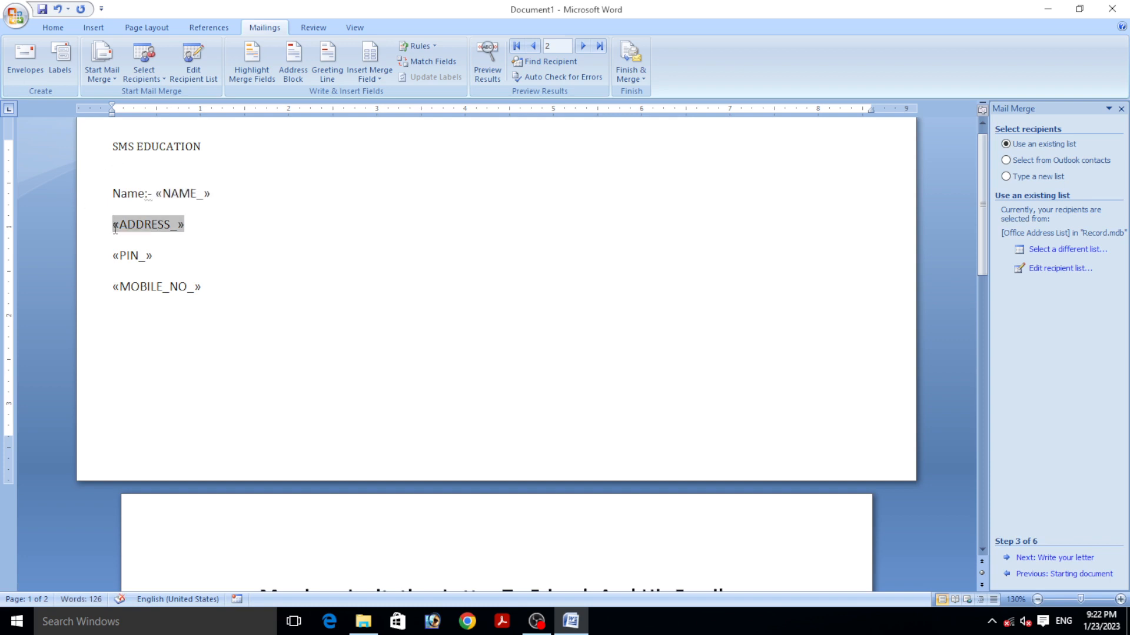
text(Address)
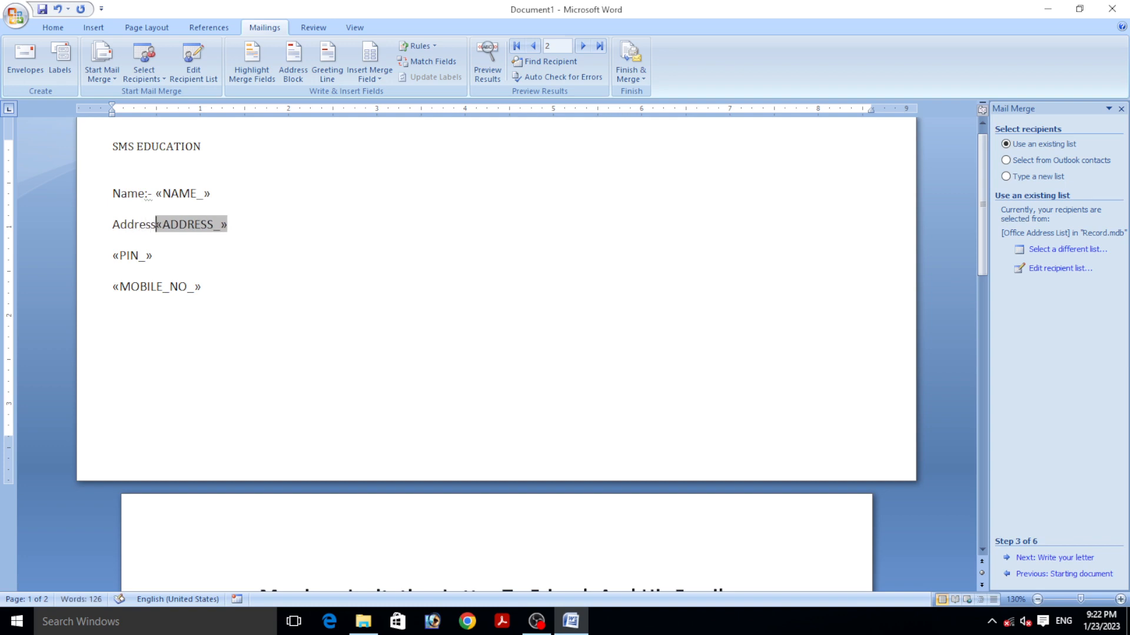
text(:-)
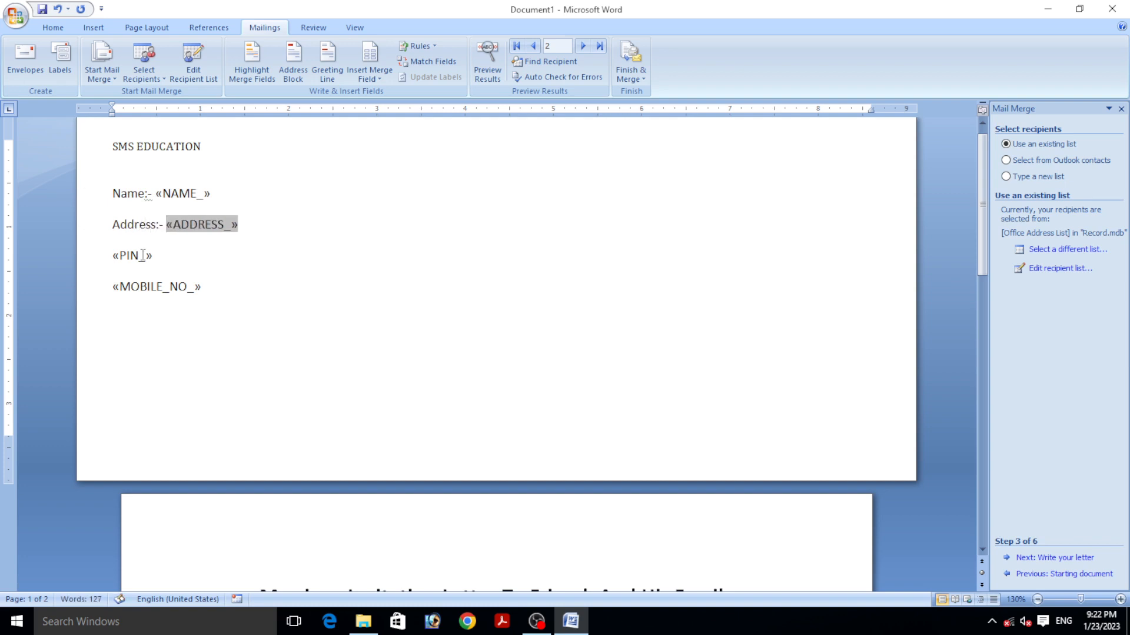
click(113, 256)
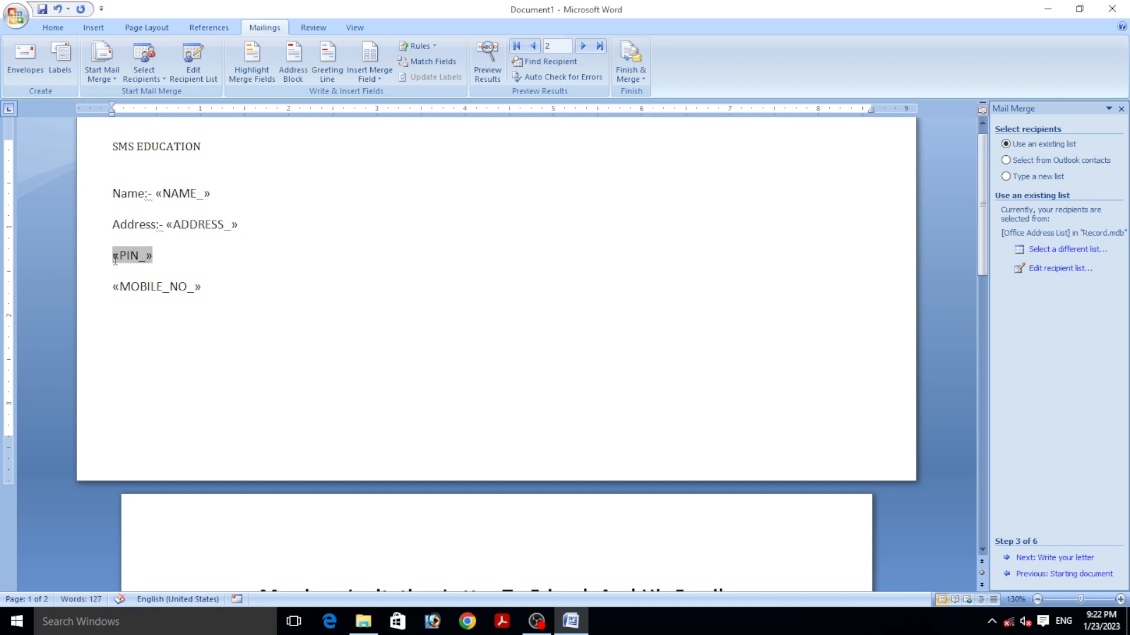
text(Pin :-)
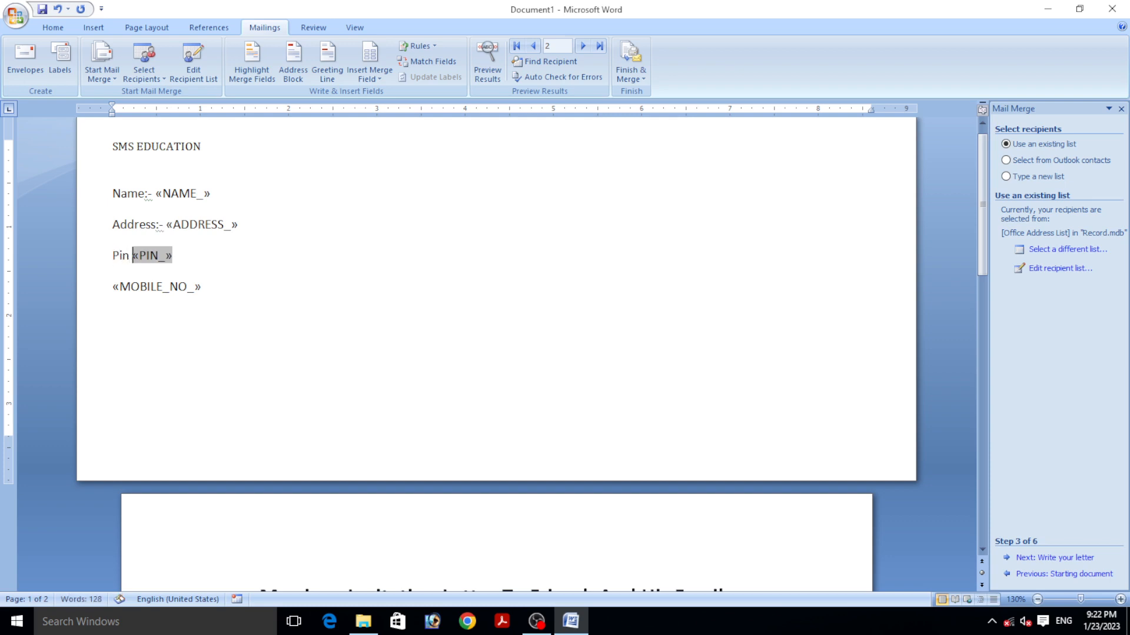
click(111, 286)
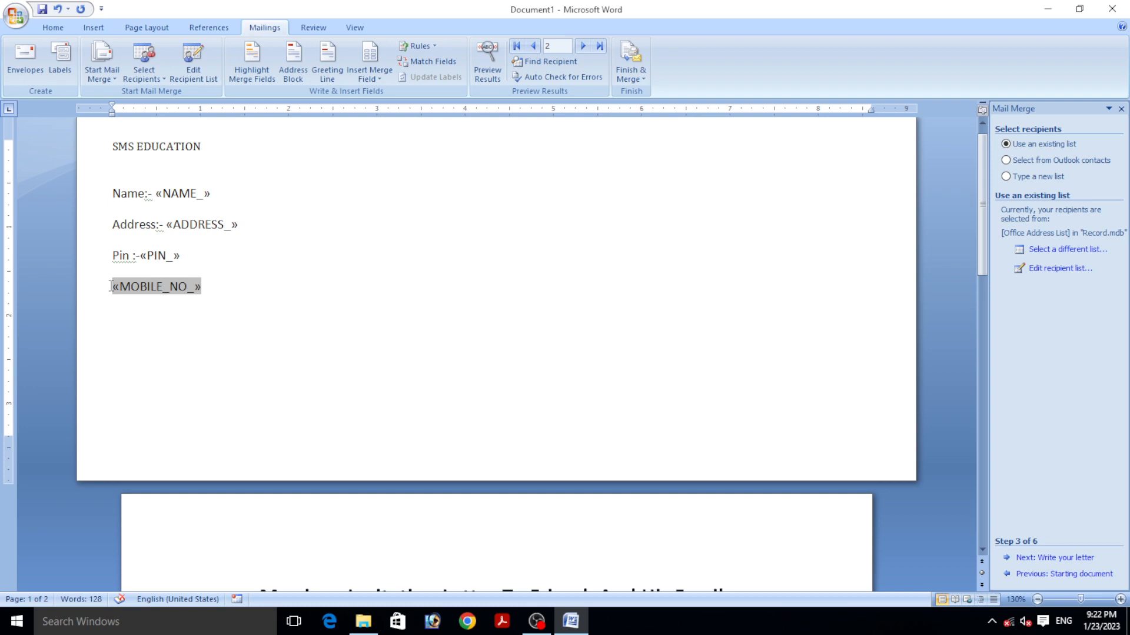
text(Mob)
key(BackSpace)
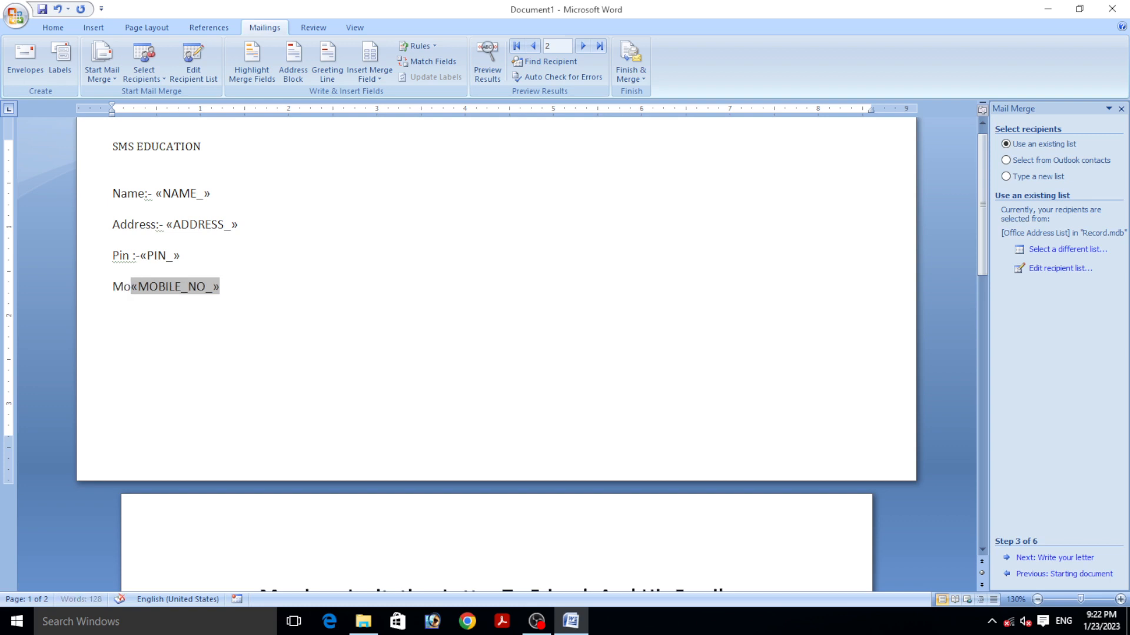
text(bile no)
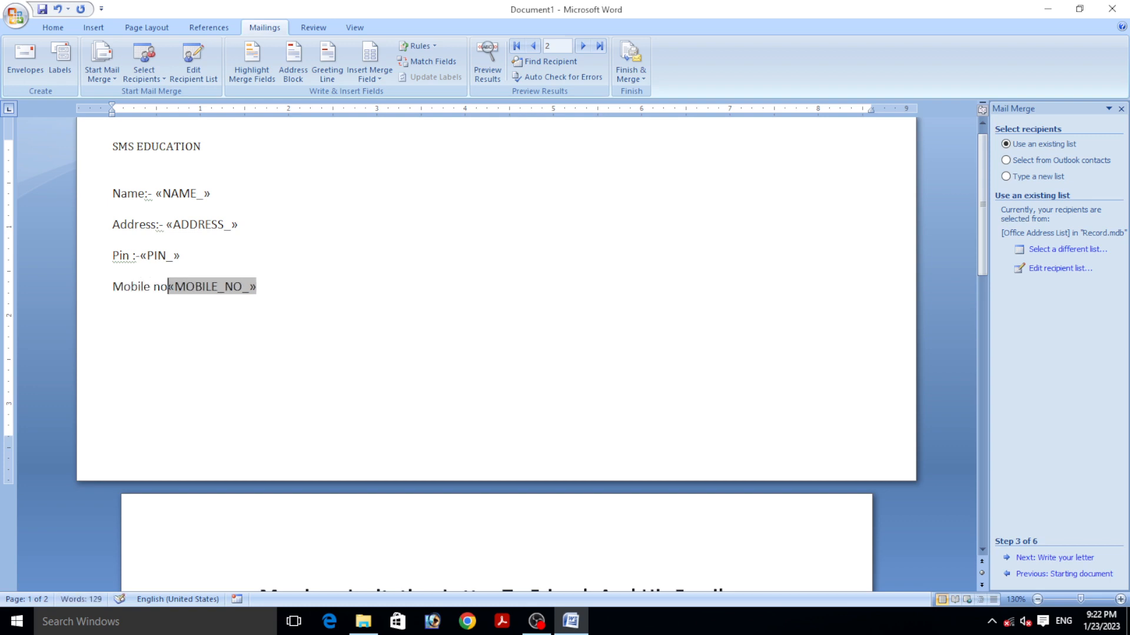
text( :-)
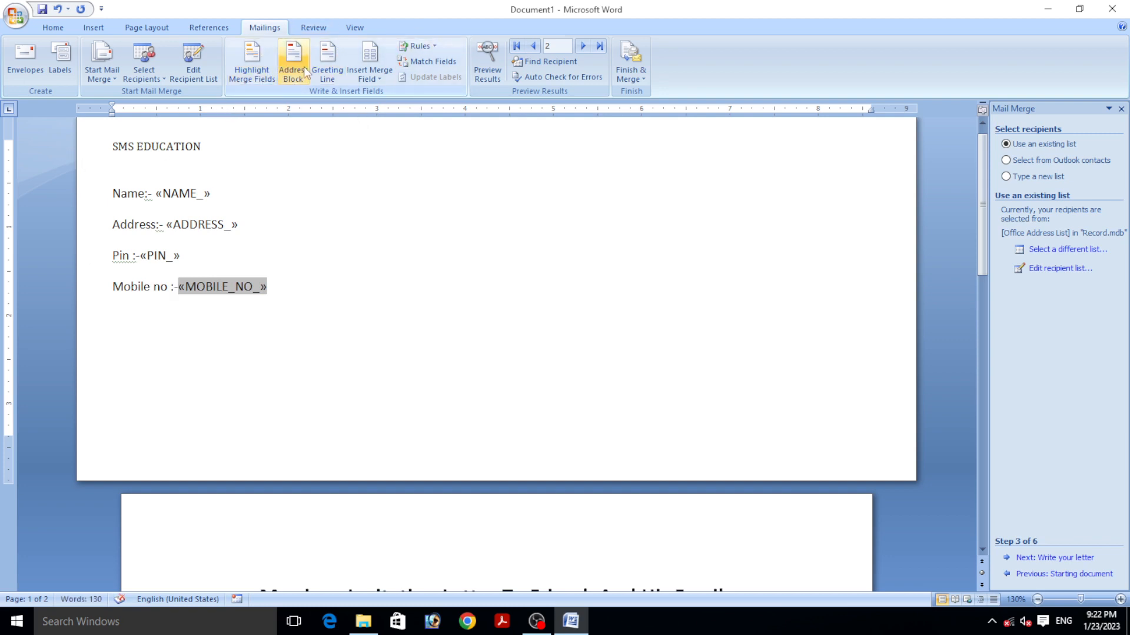
click(433, 46)
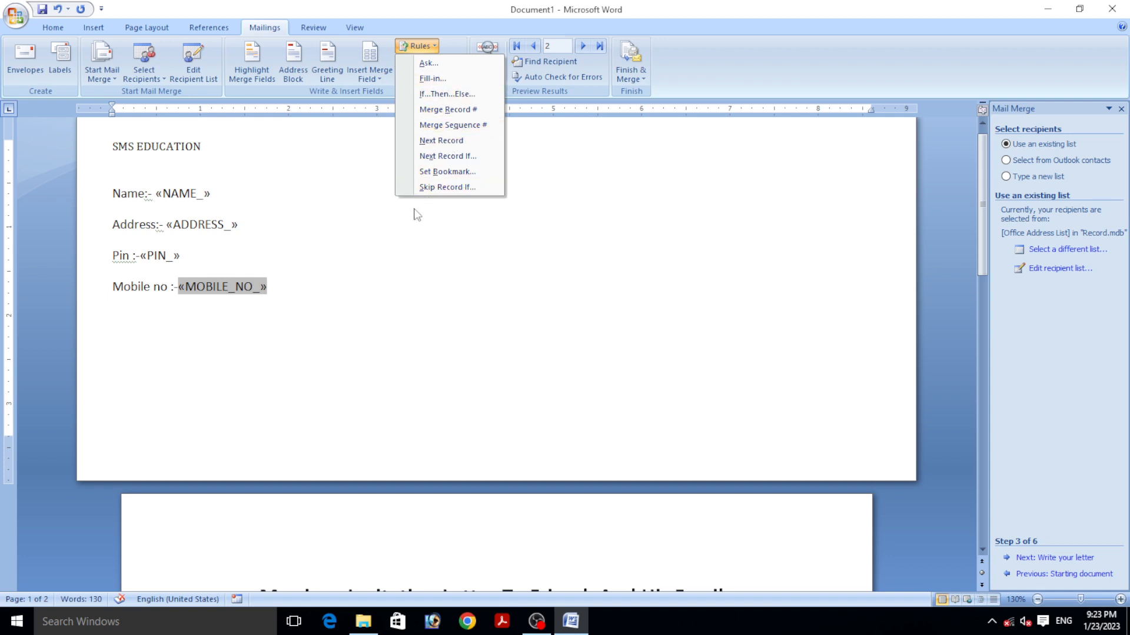
click(358, 272)
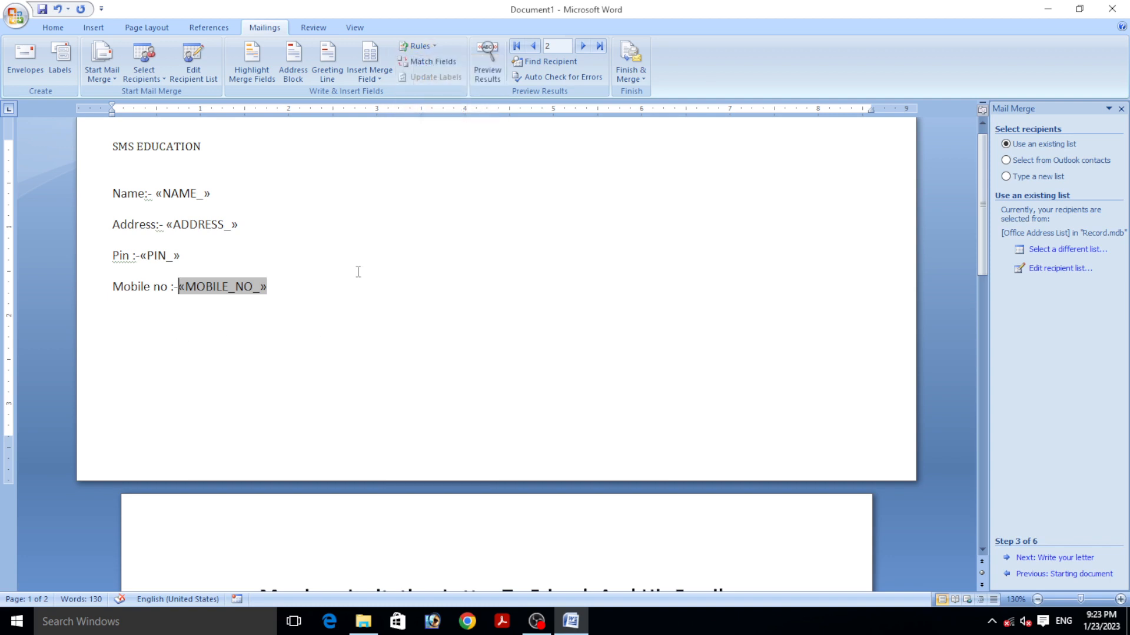
click(426, 61)
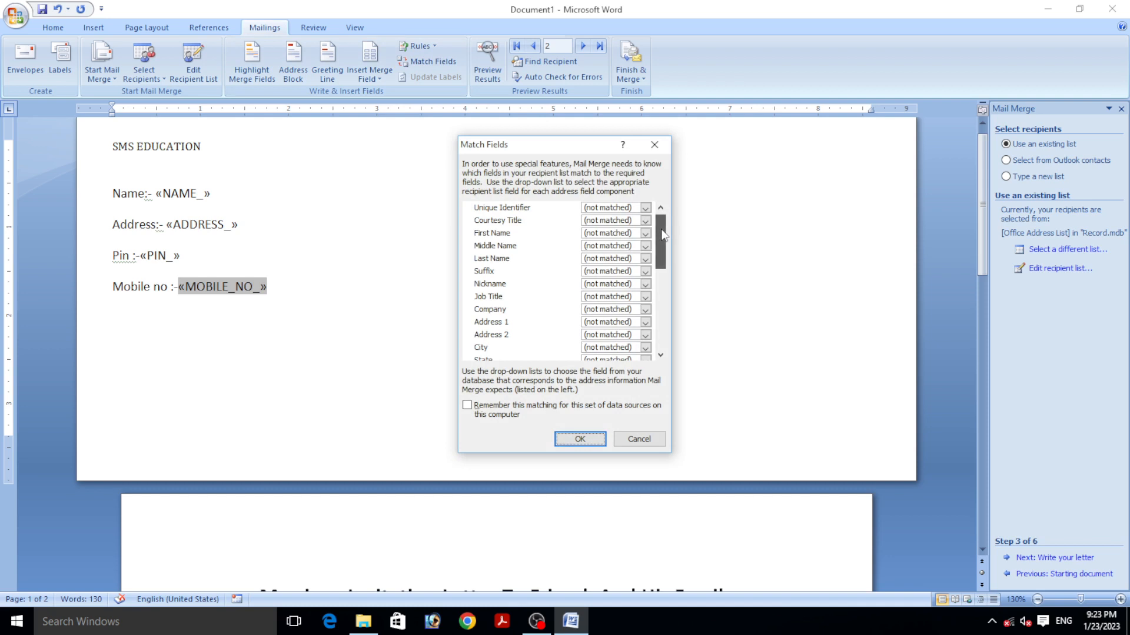
drag(663, 235, 662, 241)
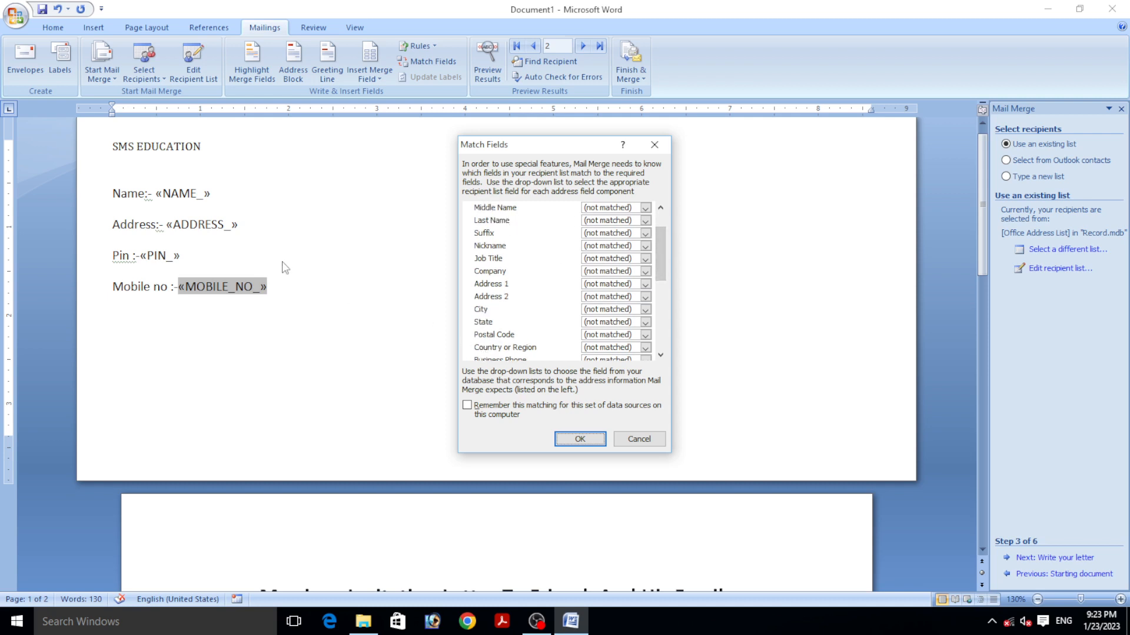
click(606, 297)
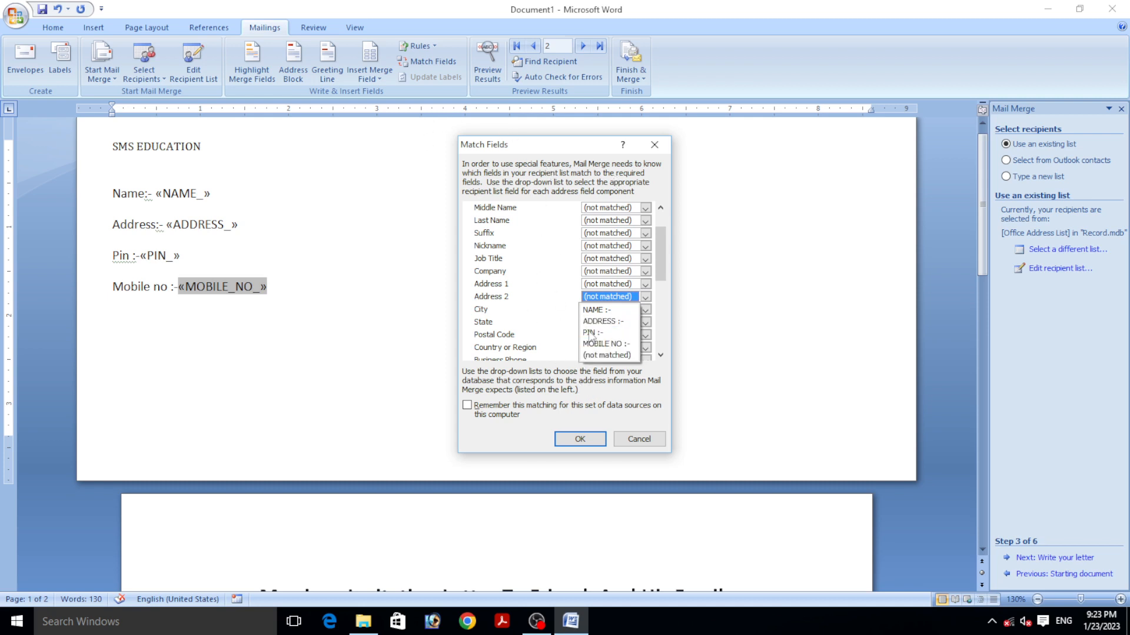
click(635, 437)
click(636, 436)
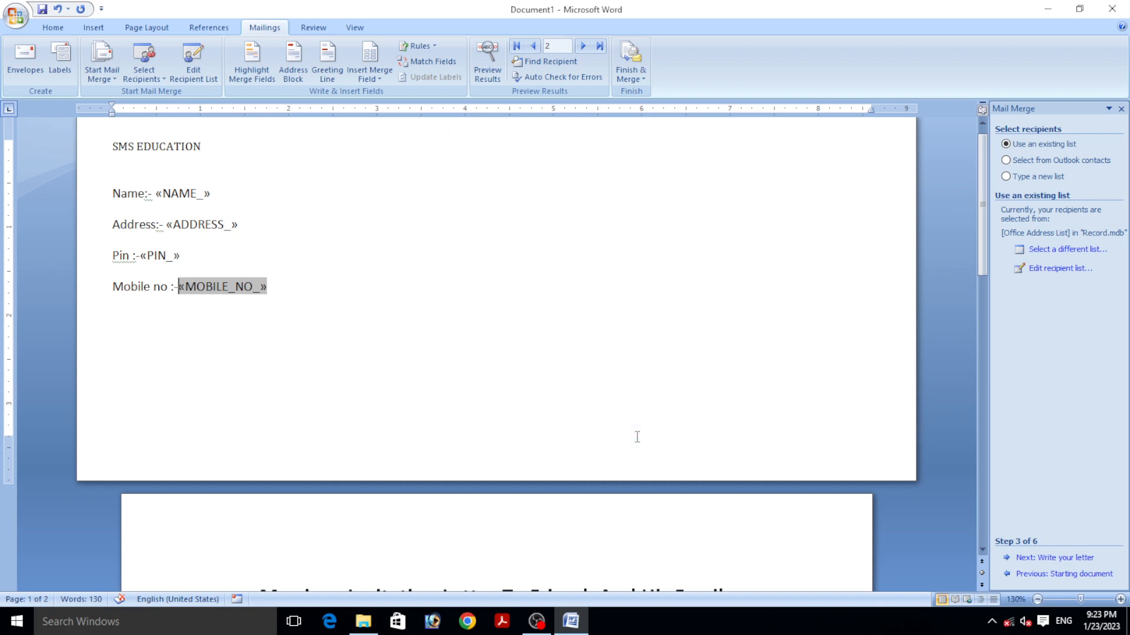
- Preview recipient records 1 to 3 with real data, then return to showing merge fields
click(492, 70)
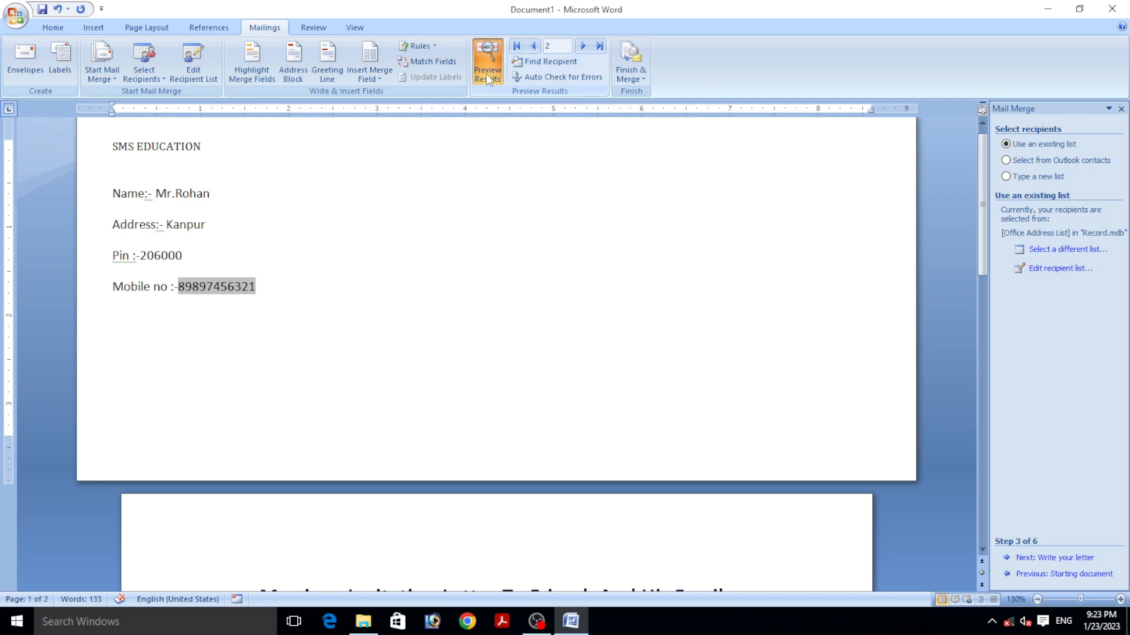
click(534, 47)
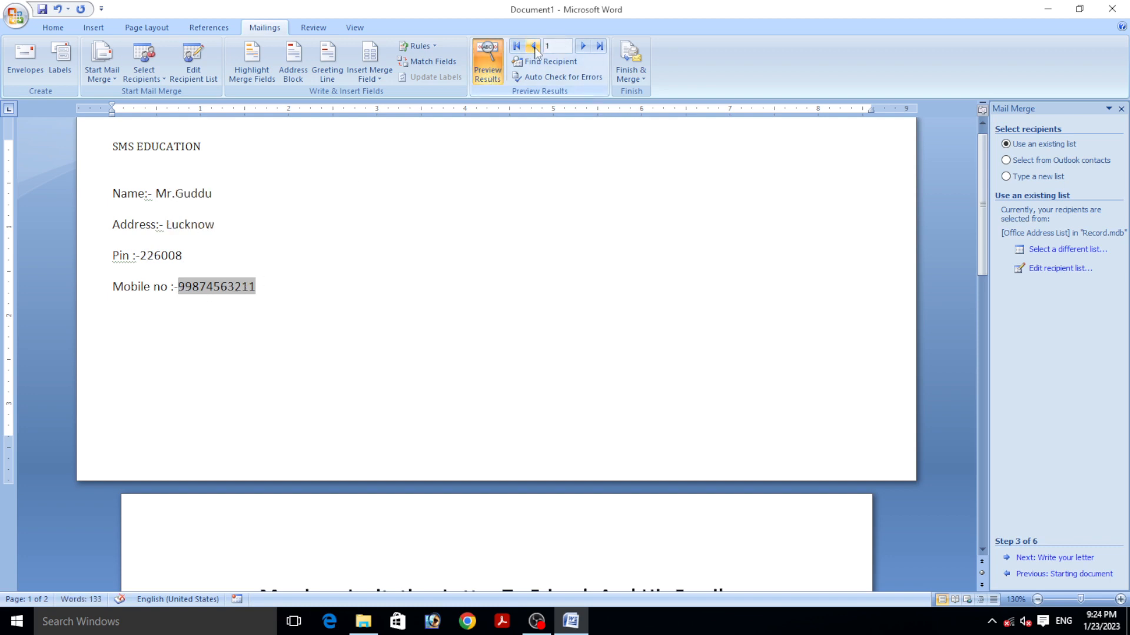
click(585, 47)
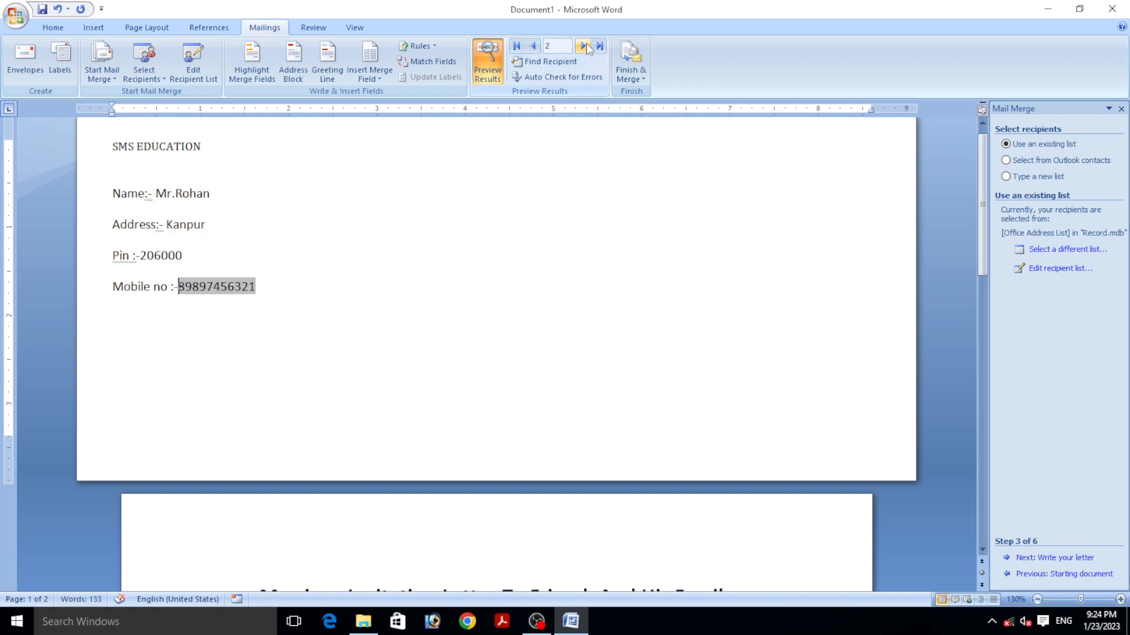
click(583, 47)
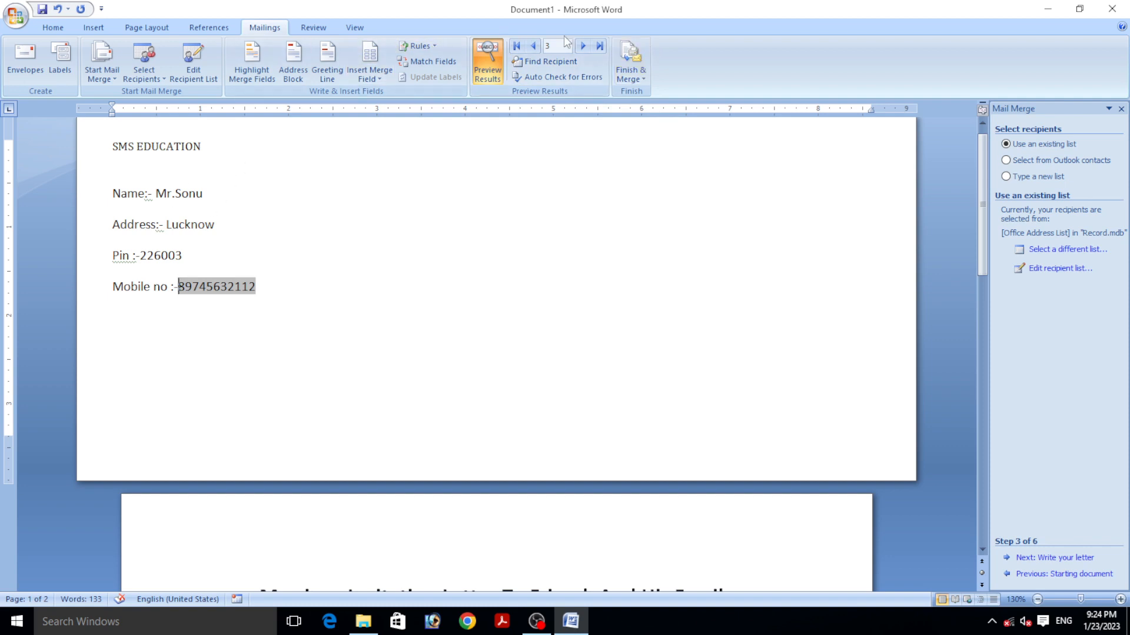
click(490, 54)
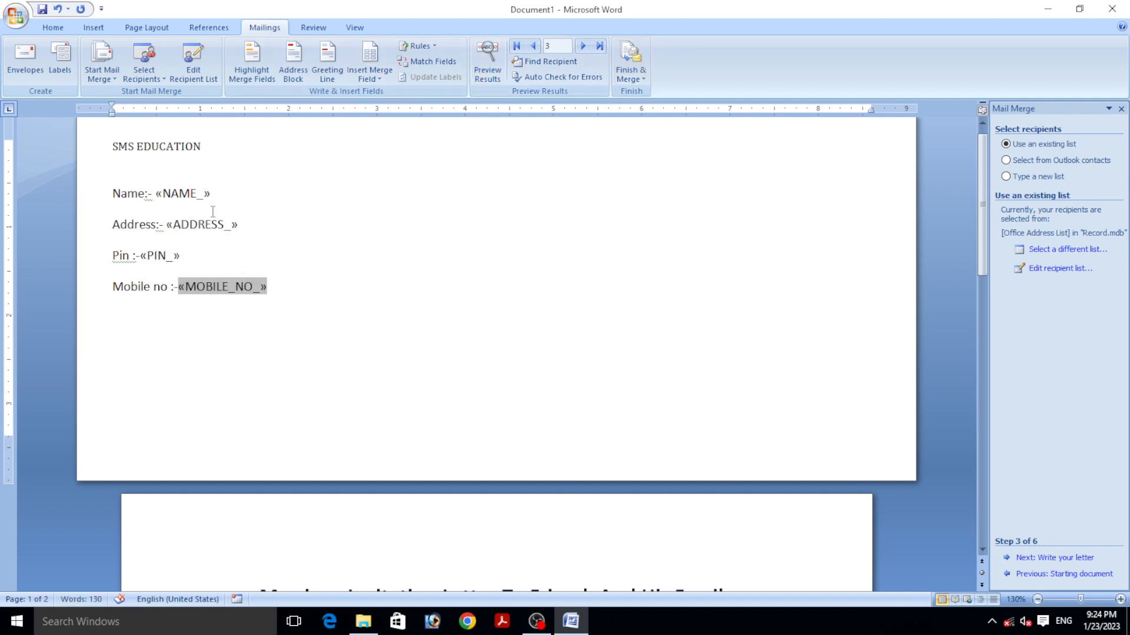
click(640, 81)
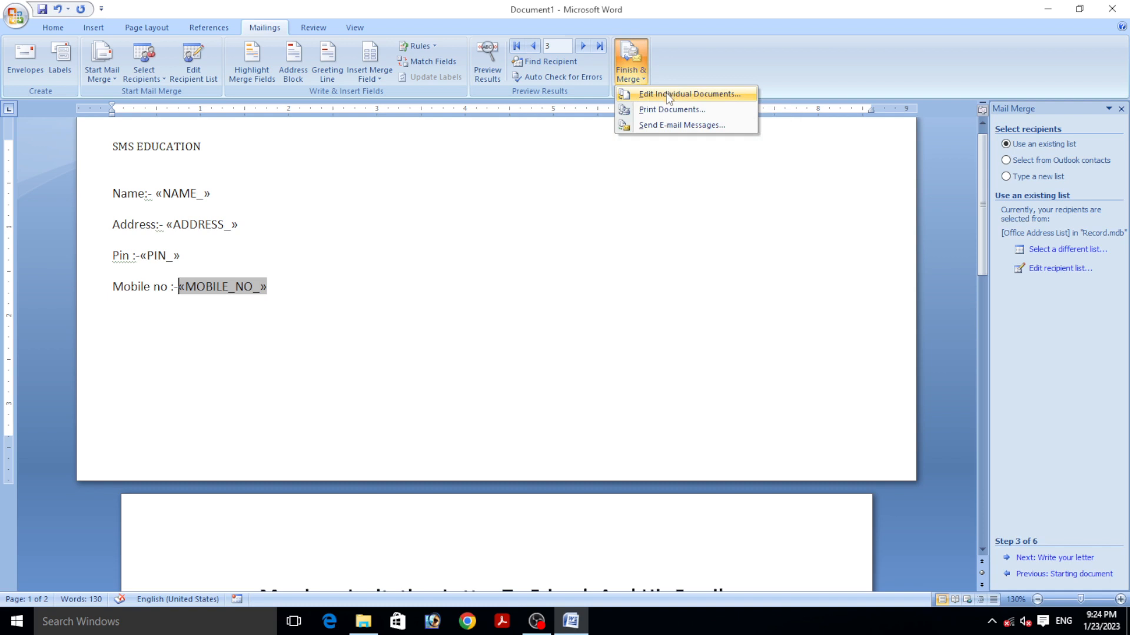
- Merge all records into individual documents in Letters1 and scroll through its six pages
click(668, 94)
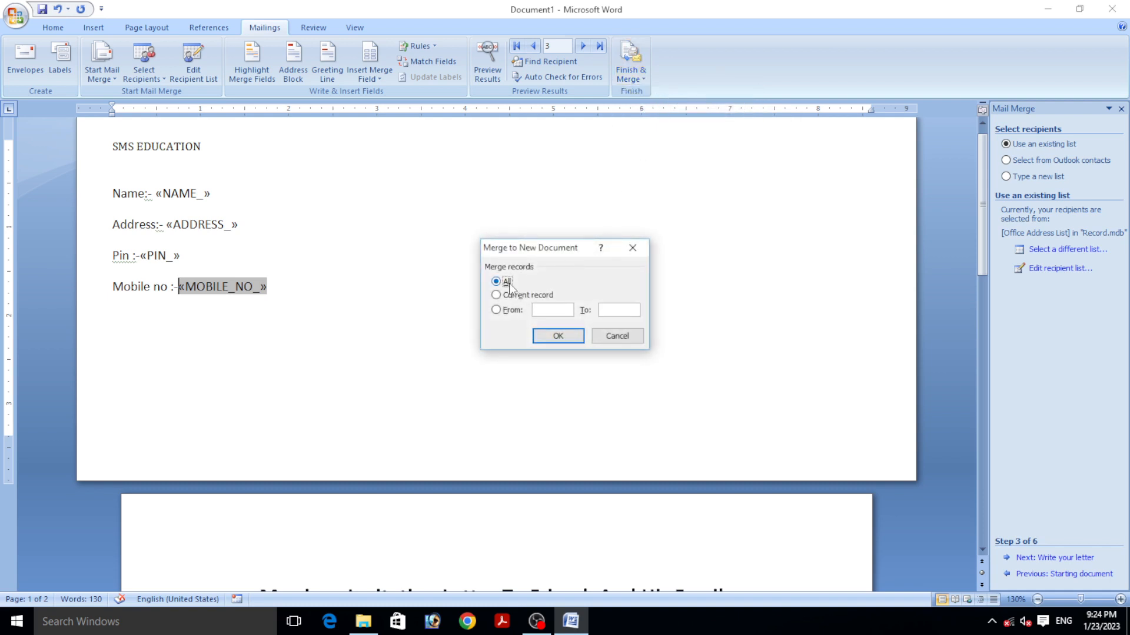
click(558, 336)
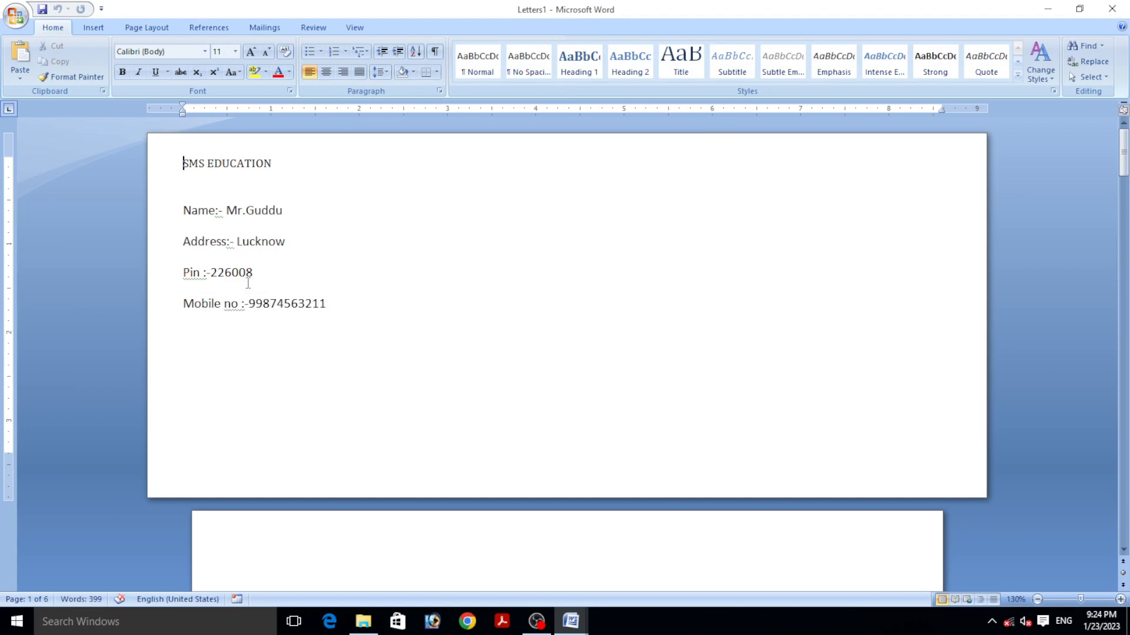
scroll(241, 260, down, 10)
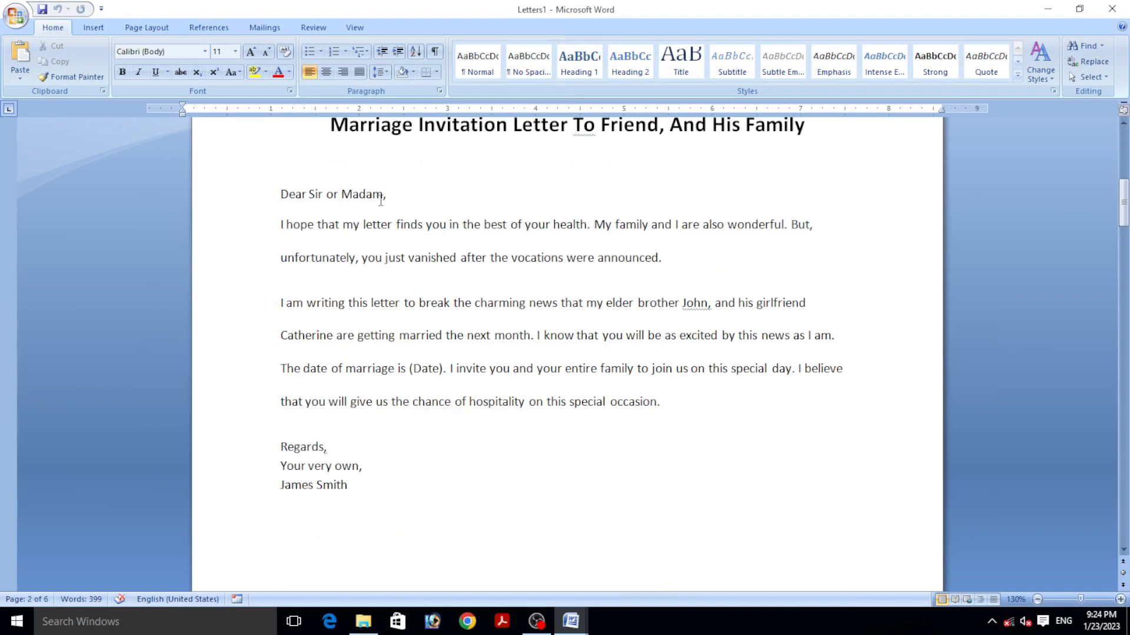
scroll(381, 200, down, 10)
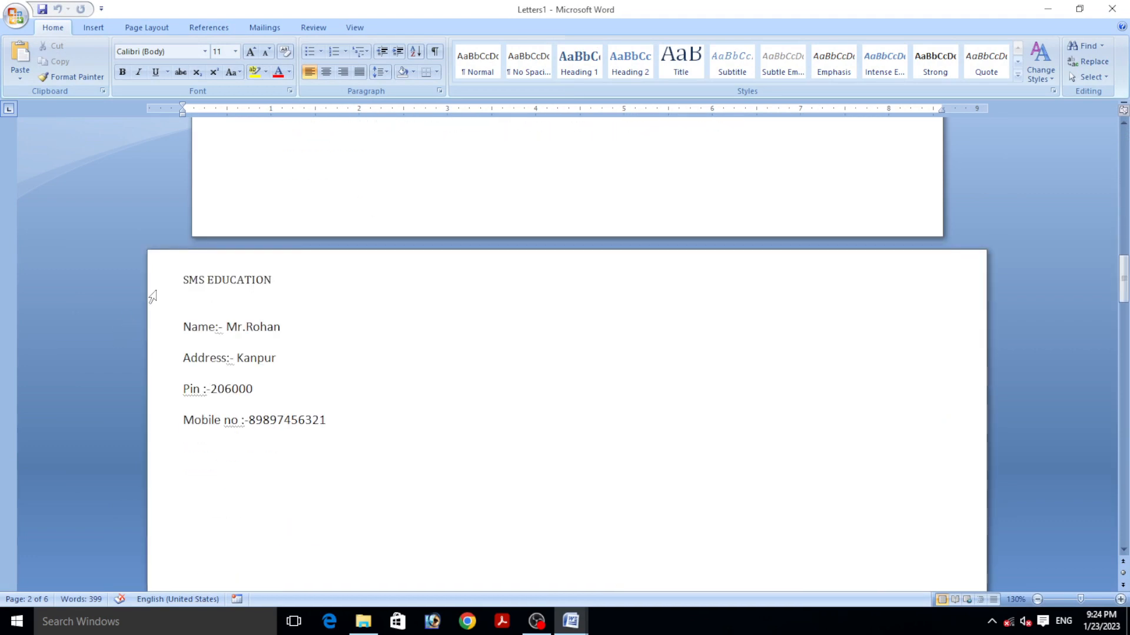
scroll(257, 332, down, 7)
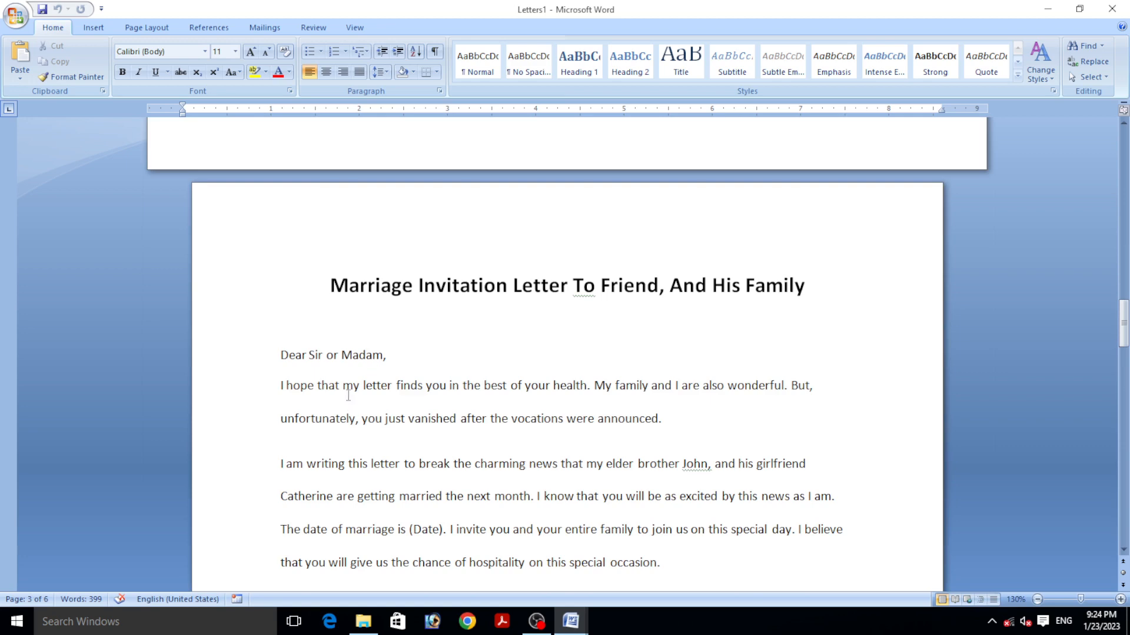
scroll(348, 395, down, 15)
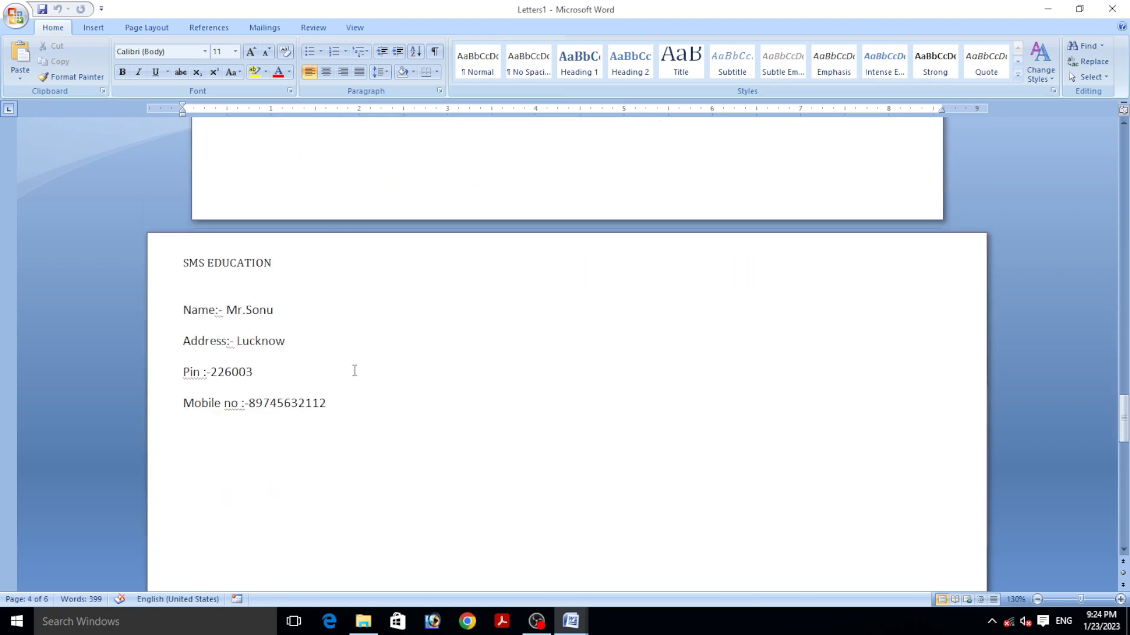
scroll(355, 371, down, 15)
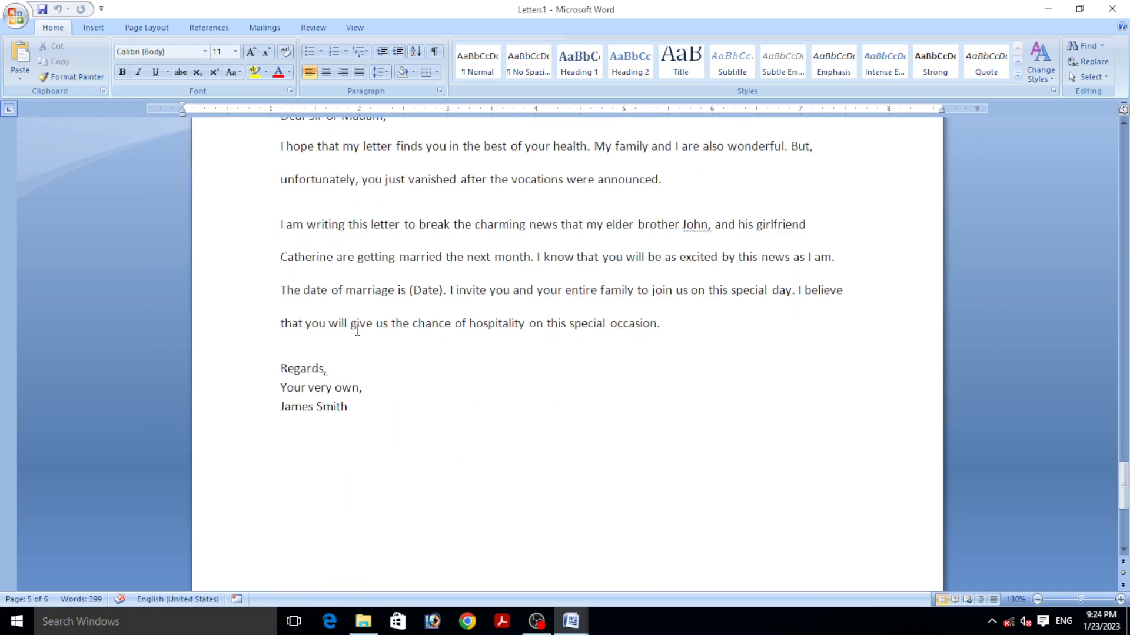
scroll(357, 330, down, 10)
scroll(359, 322, up, 15)
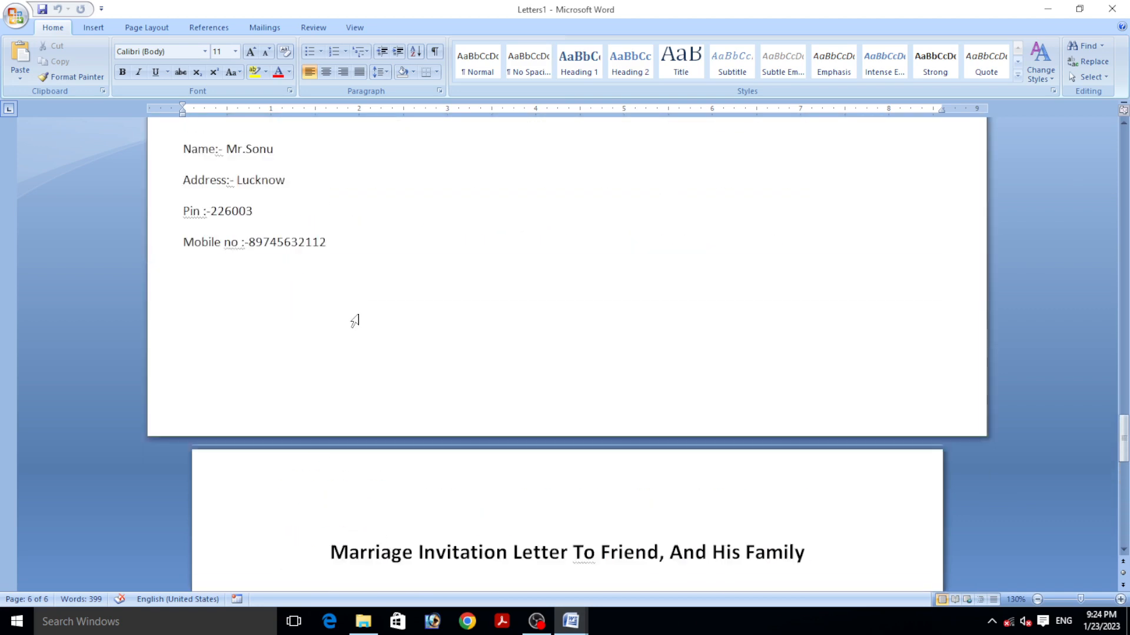
scroll(356, 318, up, 20)
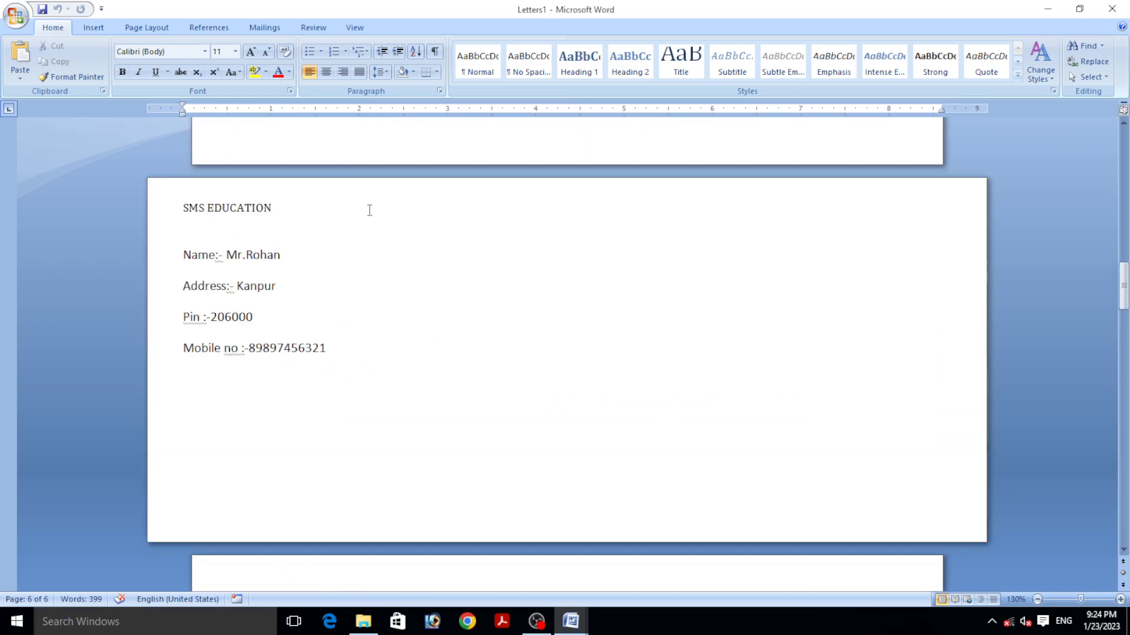
scroll(370, 210, up, 6)
click(260, 28)
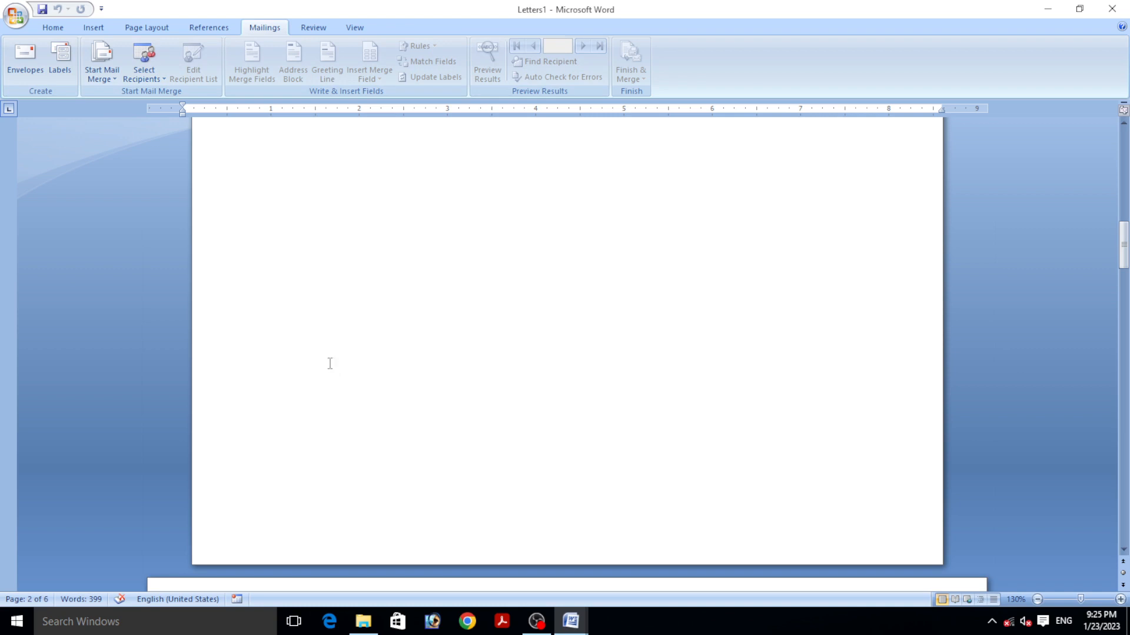
scroll(358, 326, up, 20)
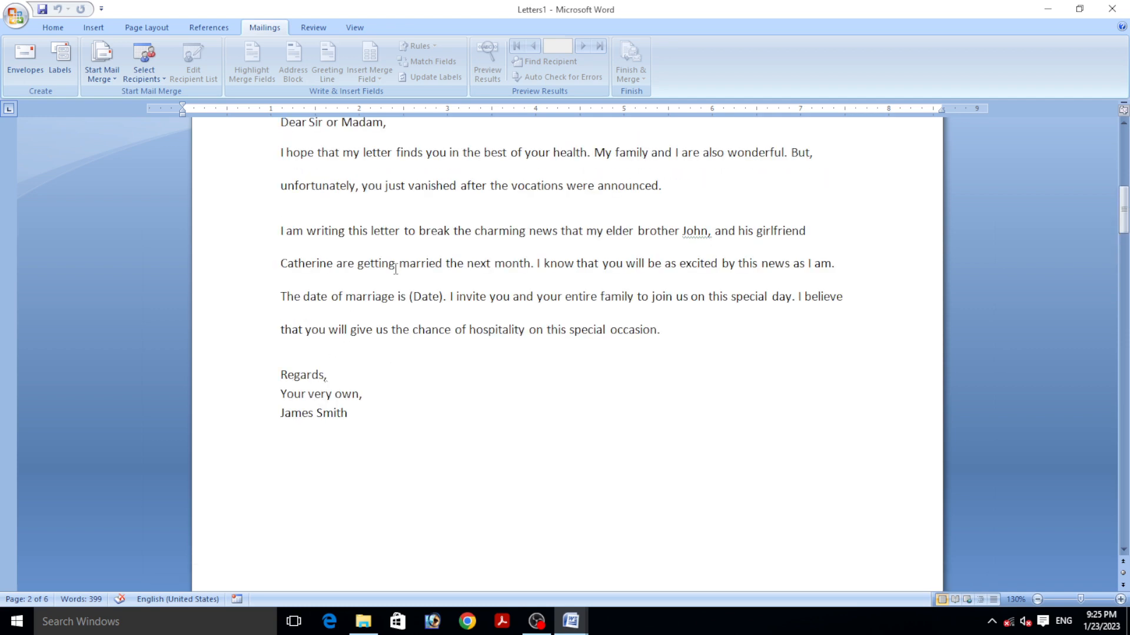